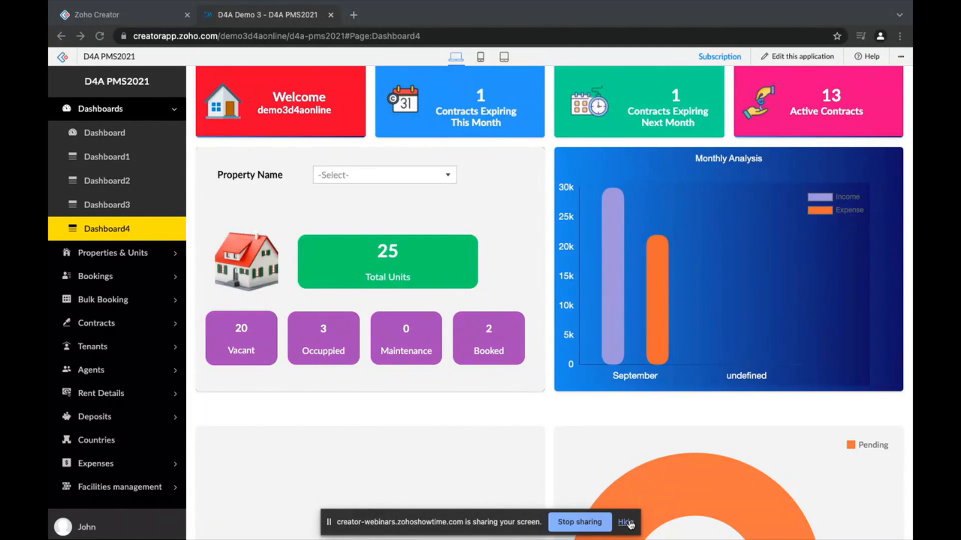
# Examine the properties offered by the Property Name filter on Dashboard4
pyautogui.click(626, 522)
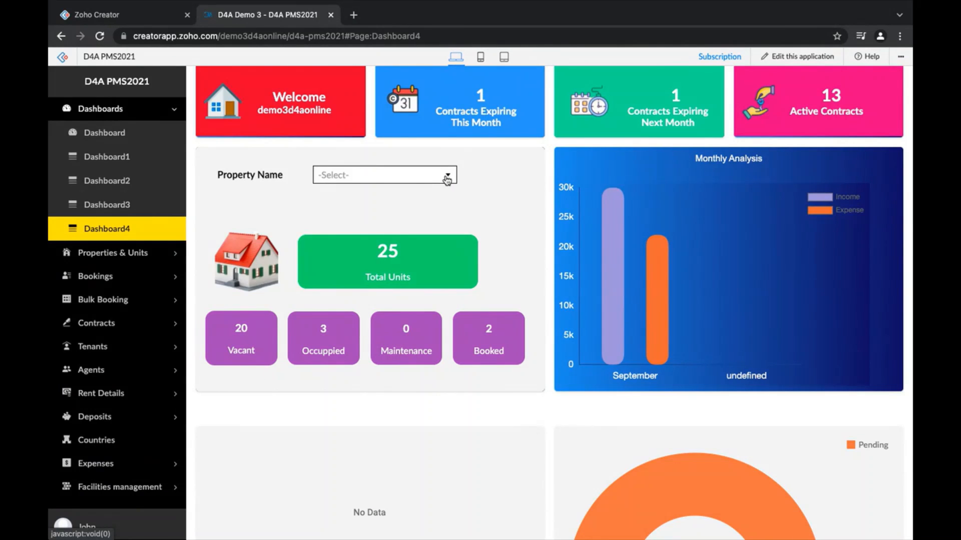
pyautogui.click(415, 178)
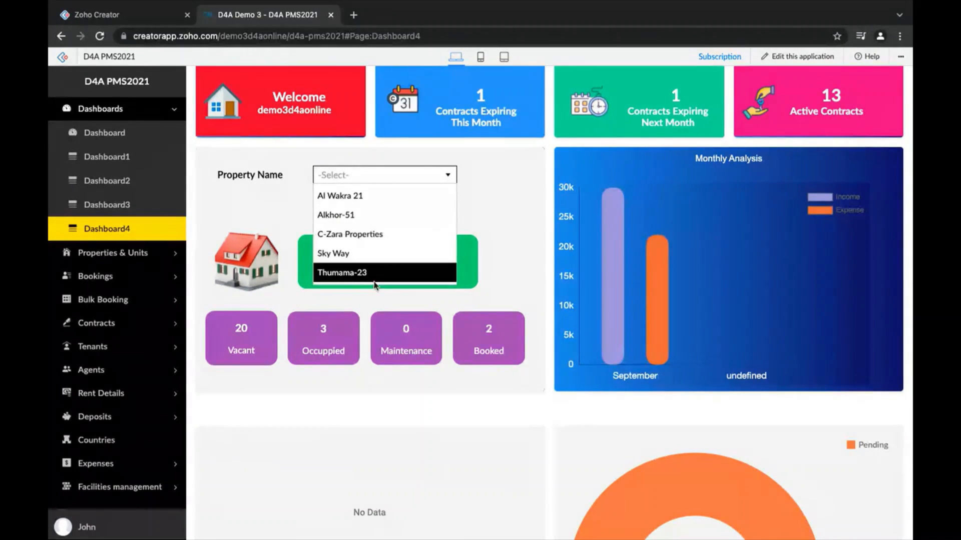
pyautogui.click(488, 199)
pyautogui.click(420, 181)
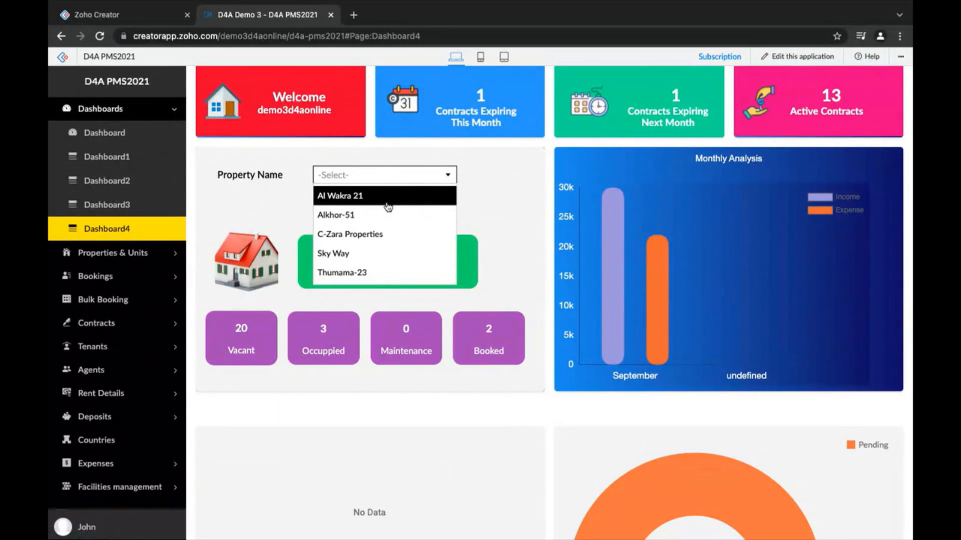
pyautogui.click(479, 214)
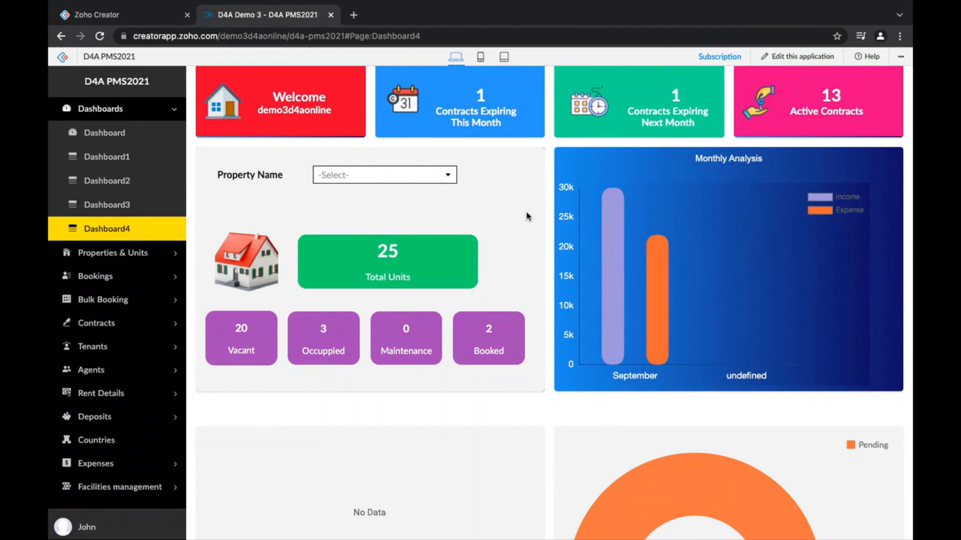
pyautogui.scroll(-1, 527, 216)
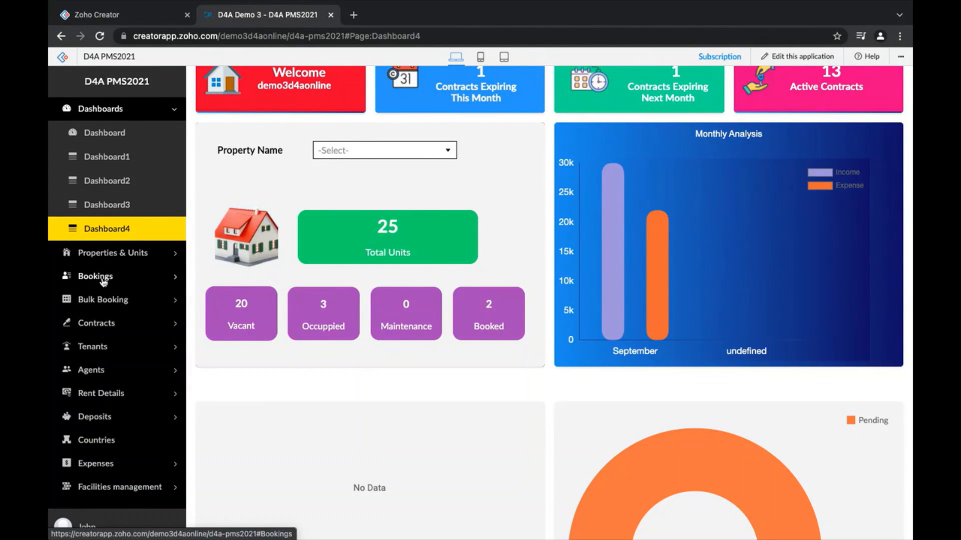
# Open the New Booking form in the Bookings section
pyautogui.click(144, 281)
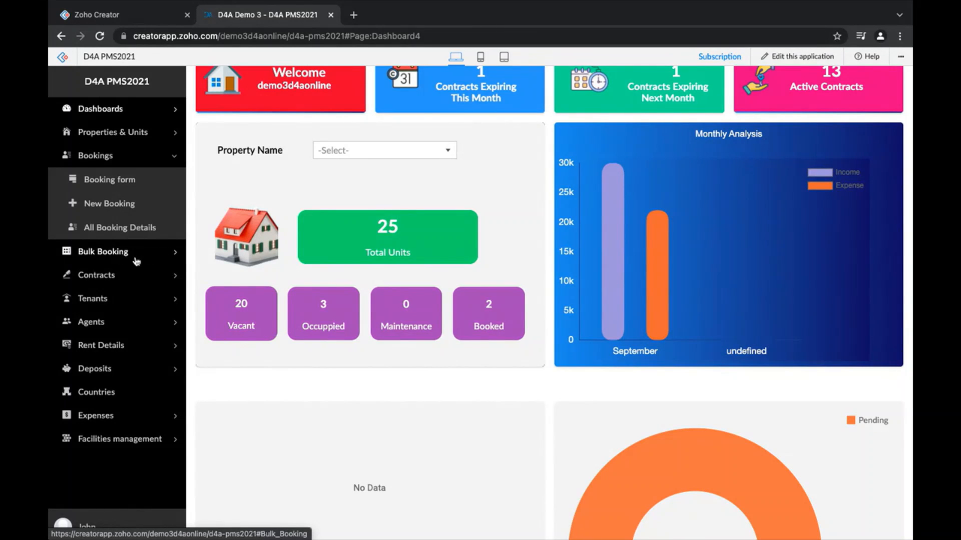
pyautogui.click(135, 257)
pyautogui.click(131, 158)
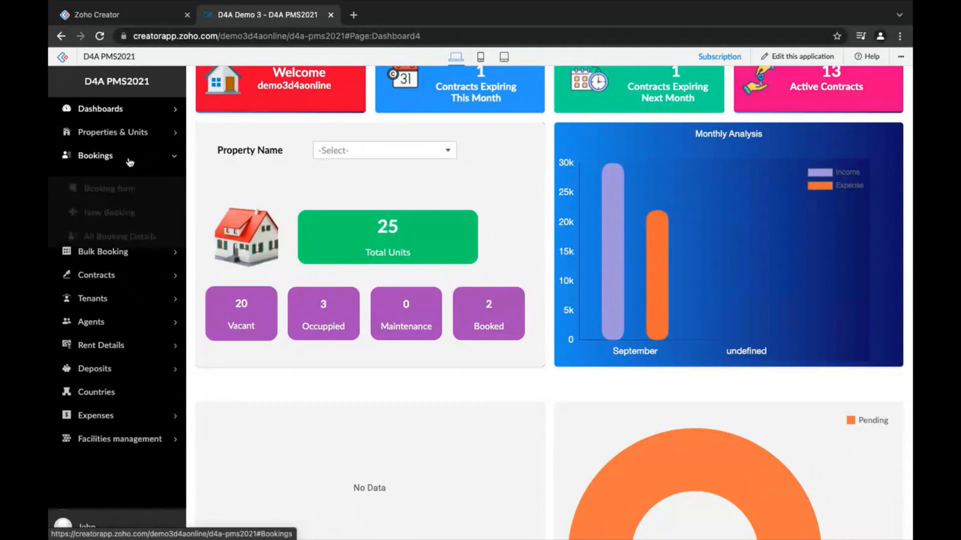
pyautogui.click(115, 209)
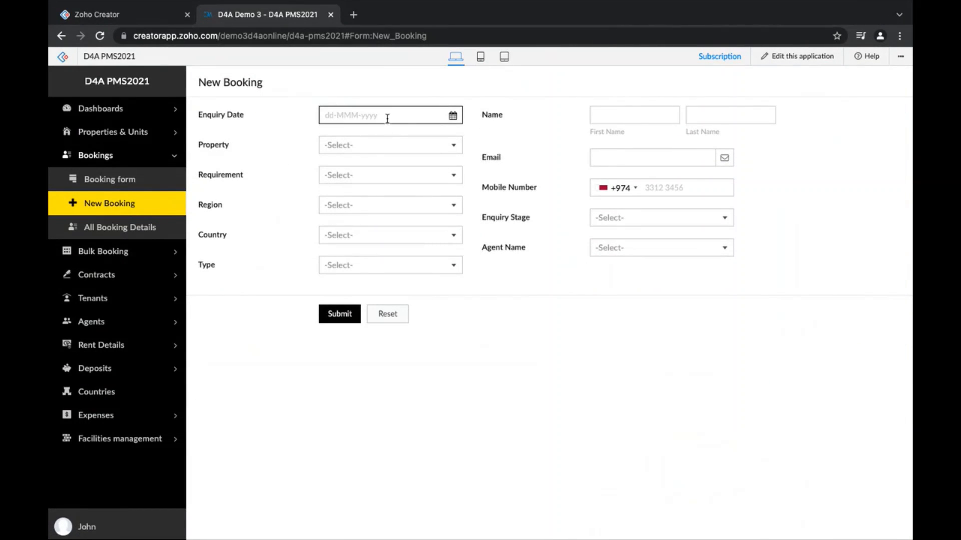
# Set the booking's enquiry date to 28-Oct-2021 and enter the customer's first and last name
pyautogui.click(361, 115)
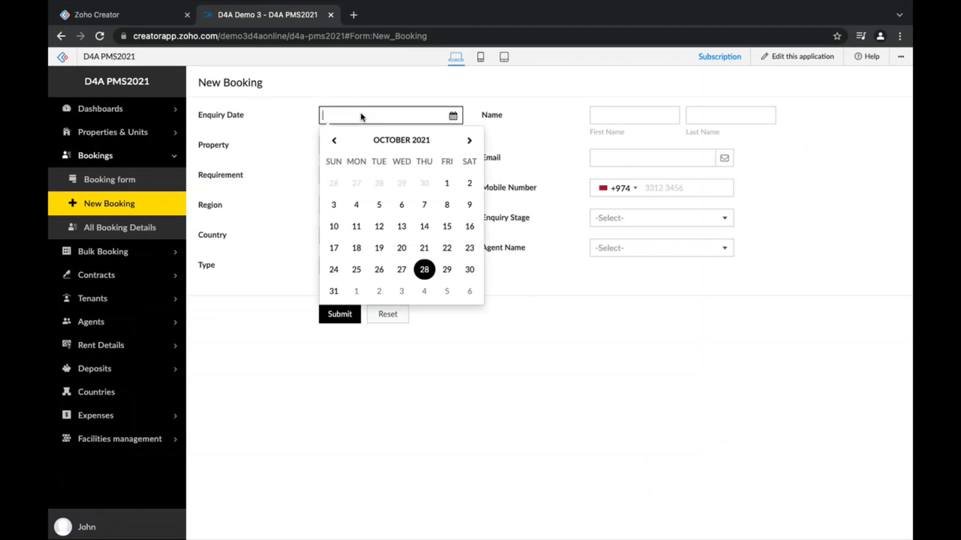
pyautogui.click(425, 269)
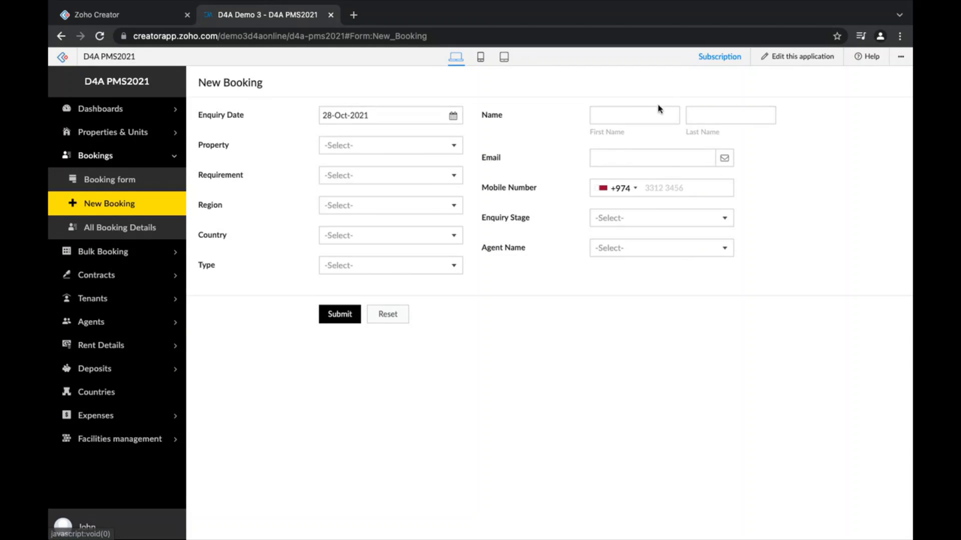
pyautogui.click(639, 111)
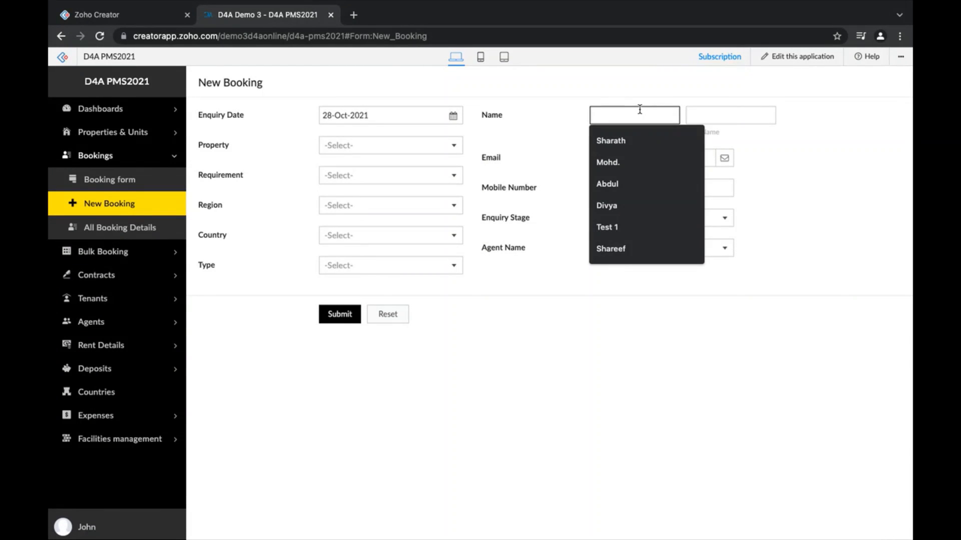
pyautogui.write('Sharath')
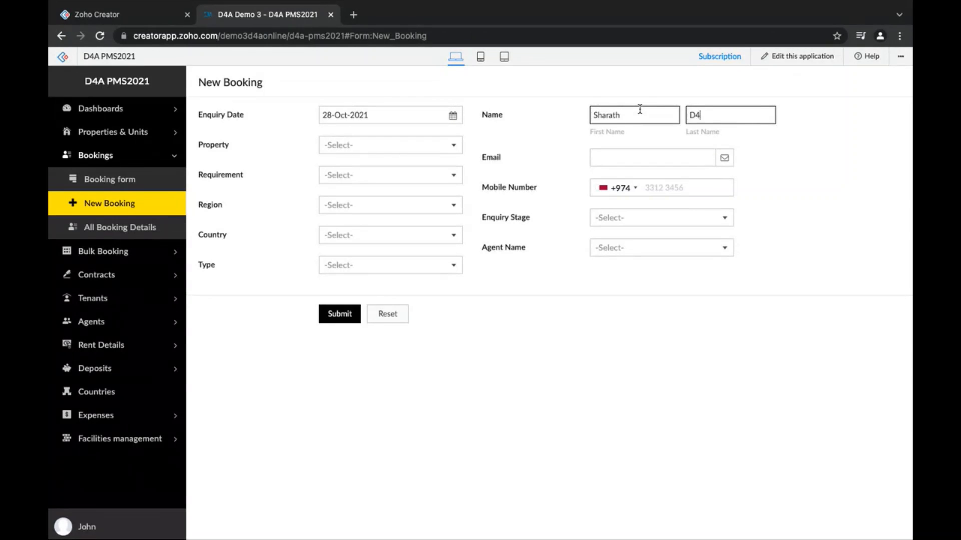
# Choose Al Wakra 21 as the booking's property and Villa as the requirement
pyautogui.click(360, 146)
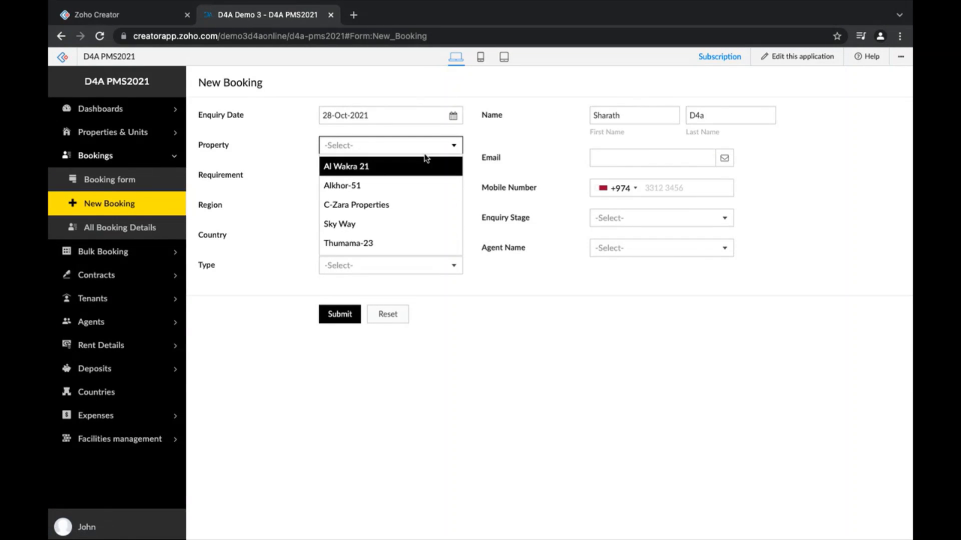
pyautogui.click(385, 167)
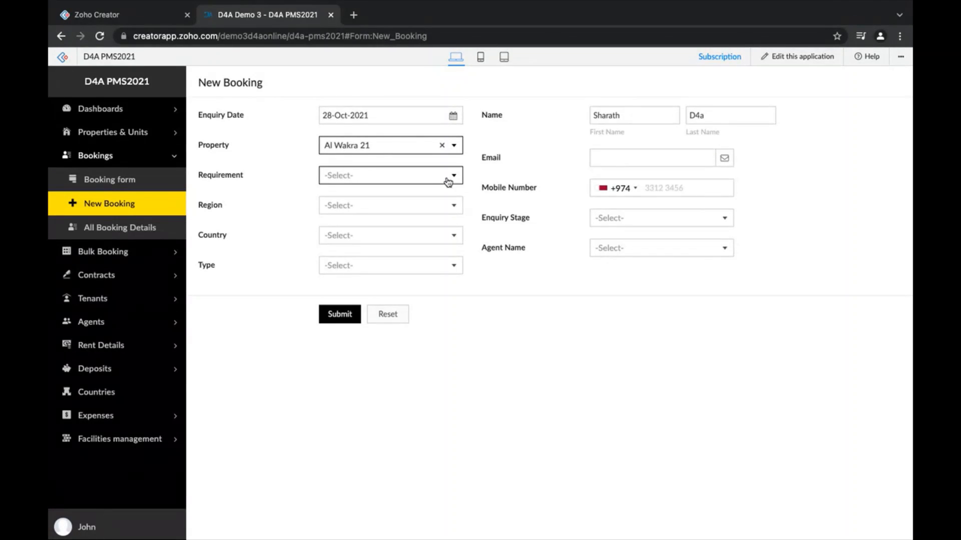
pyautogui.click(599, 159)
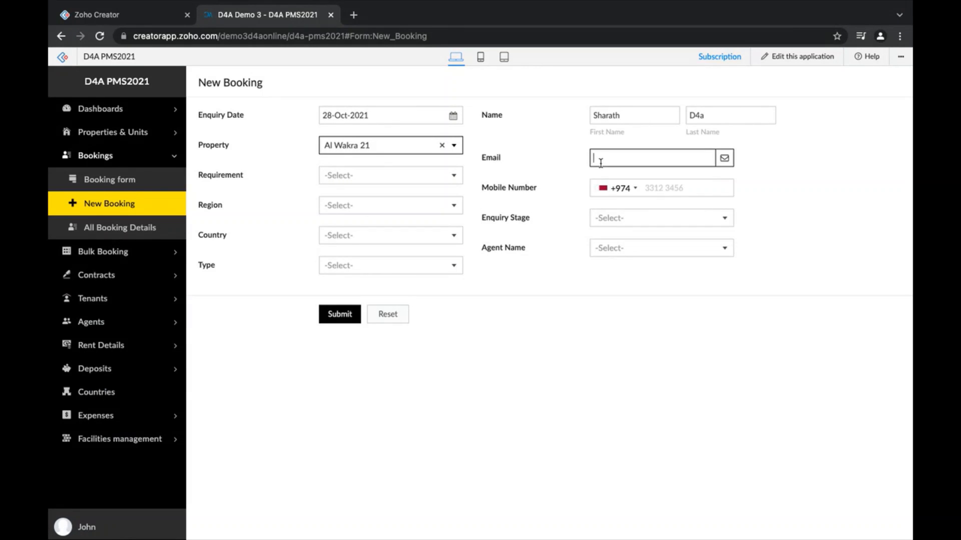
pyautogui.click(570, 202)
pyautogui.click(431, 180)
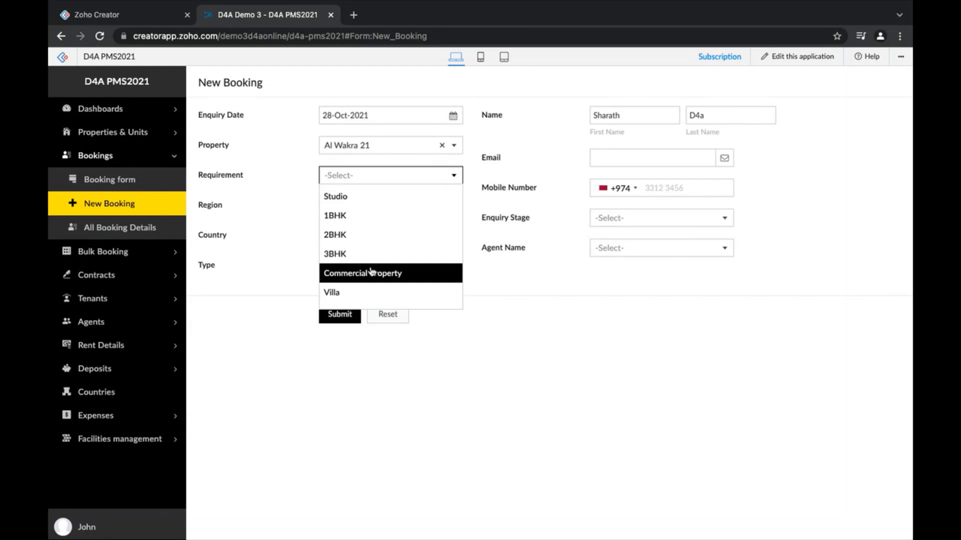
pyautogui.click(360, 295)
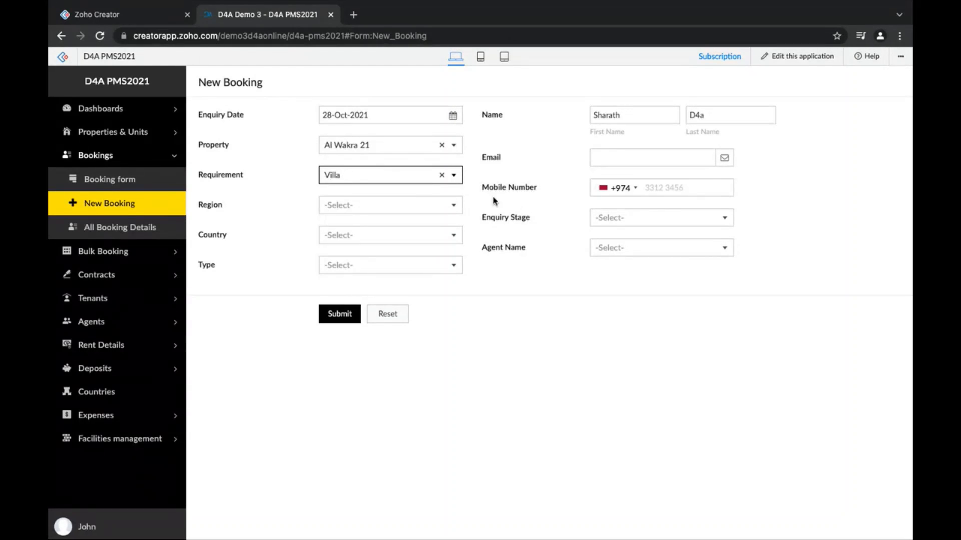
# Set the booking's region to Africa and its country to Burundi
pyautogui.click(411, 204)
pyautogui.click(361, 245)
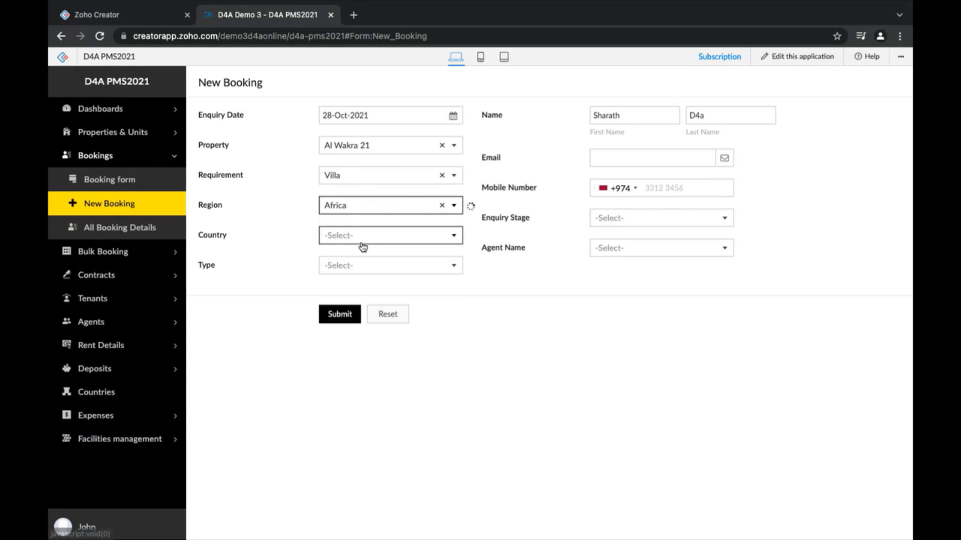
pyautogui.click(383, 239)
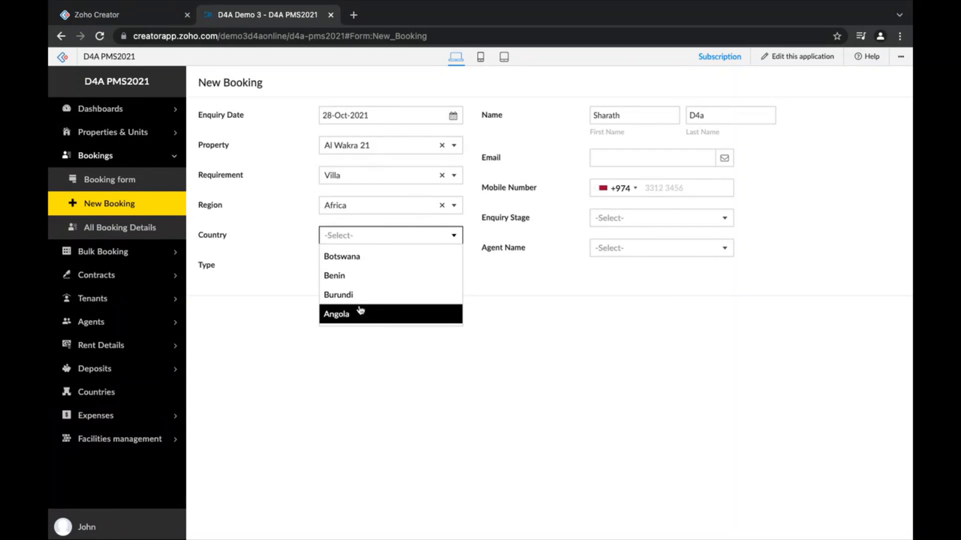
pyautogui.click(358, 300)
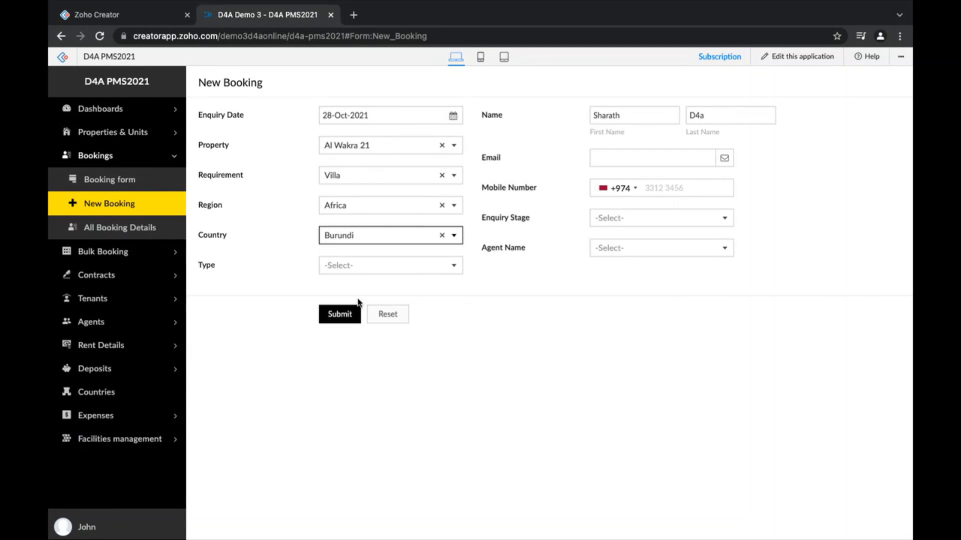
# Set the booking type to Direct and the enquiry stage to Booked
pyautogui.click(429, 268)
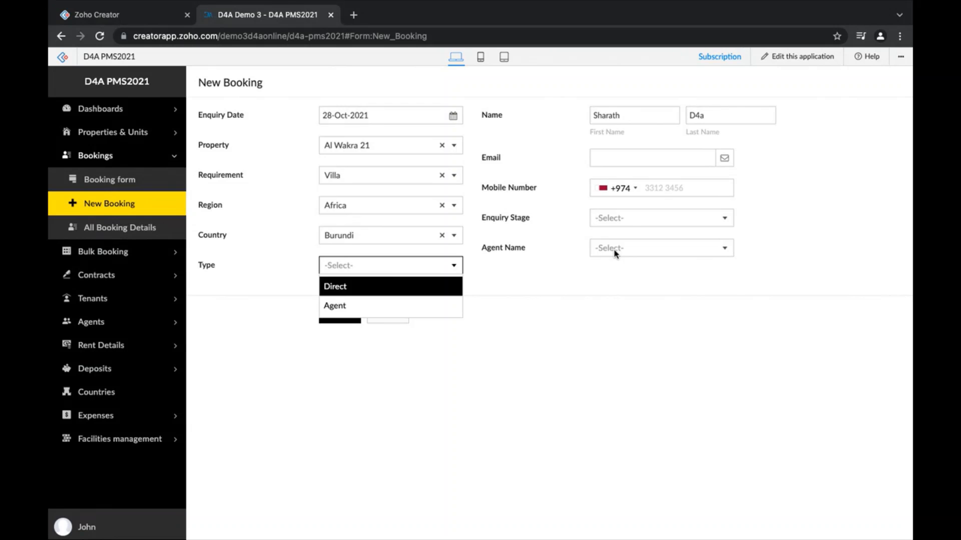
pyautogui.click(387, 286)
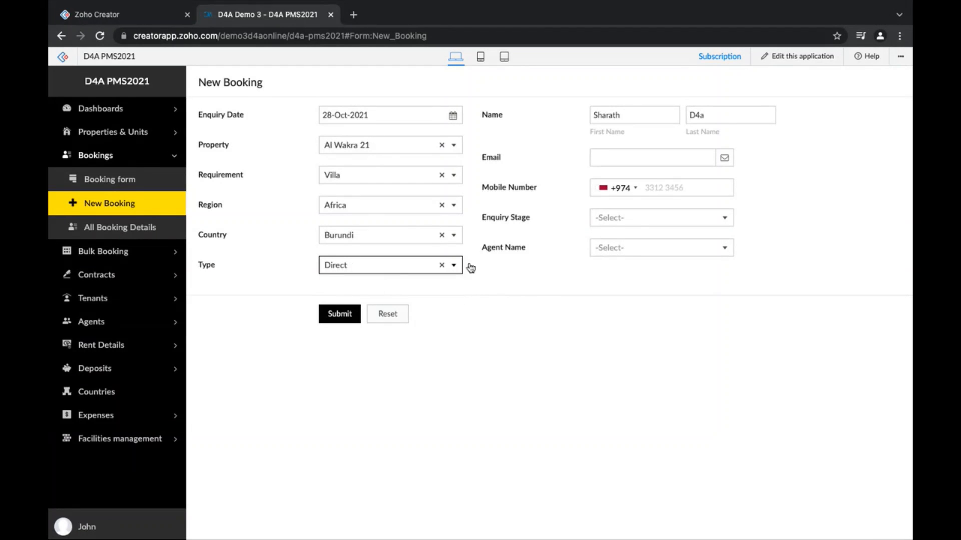
pyautogui.click(645, 219)
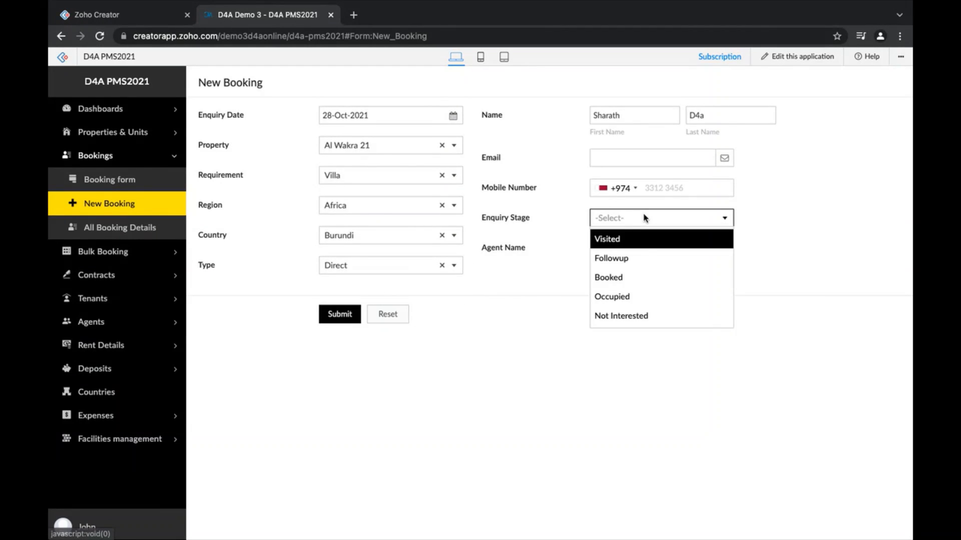
pyautogui.click(618, 247)
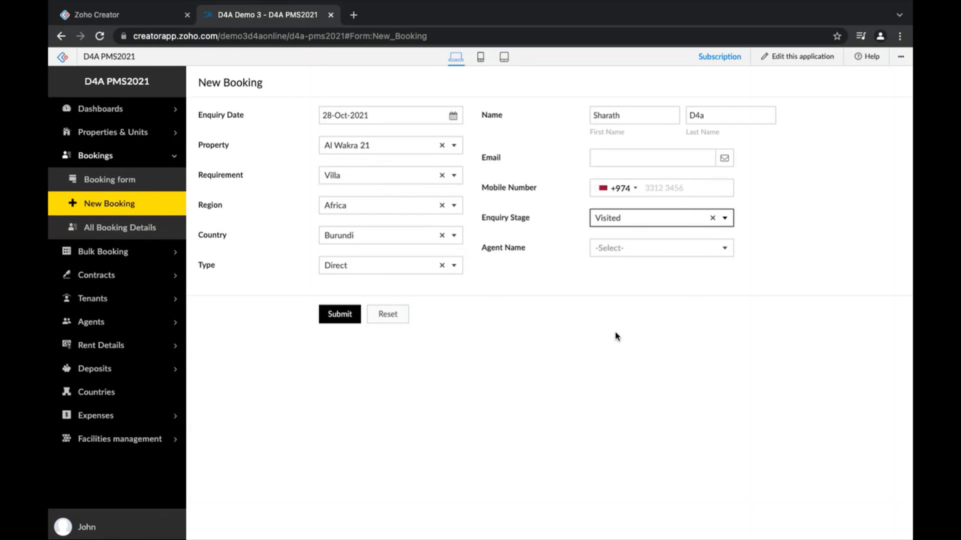
pyautogui.click(724, 219)
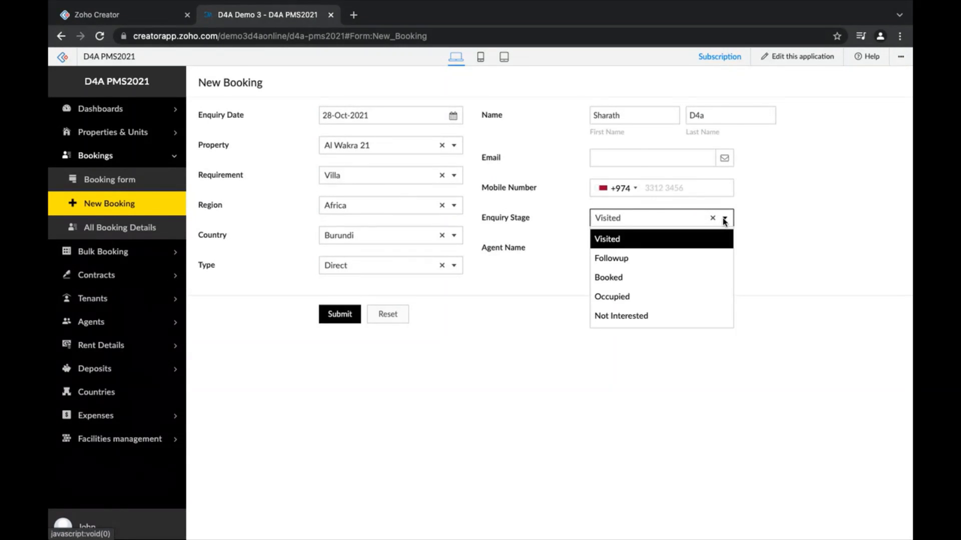
pyautogui.click(641, 278)
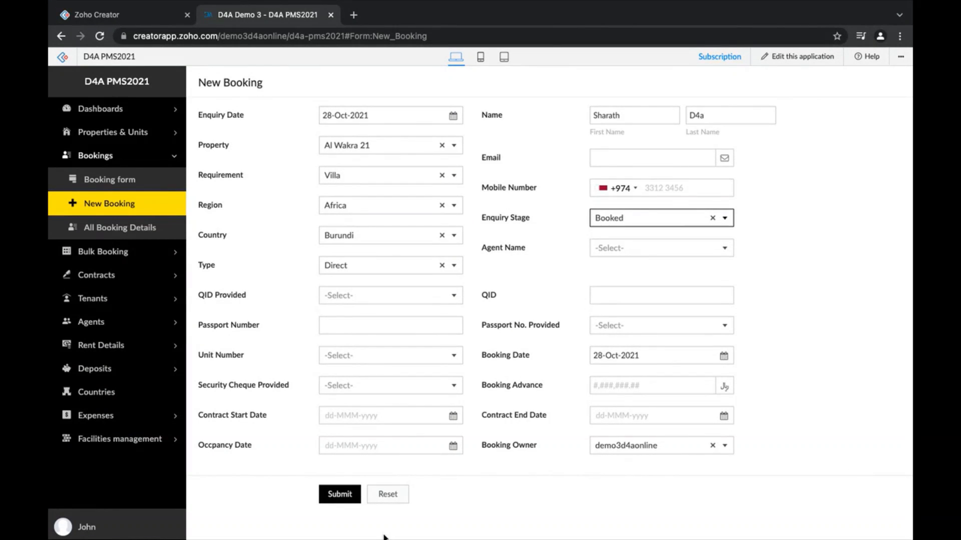
# Mark the QID as provided with Yes and enter a booking advance of 4,000
pyautogui.click(408, 300)
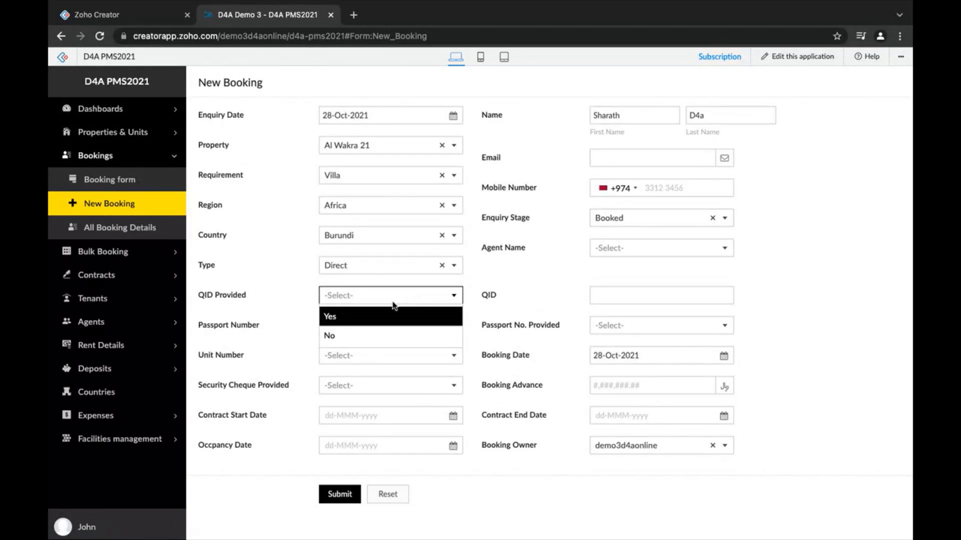
pyautogui.click(415, 322)
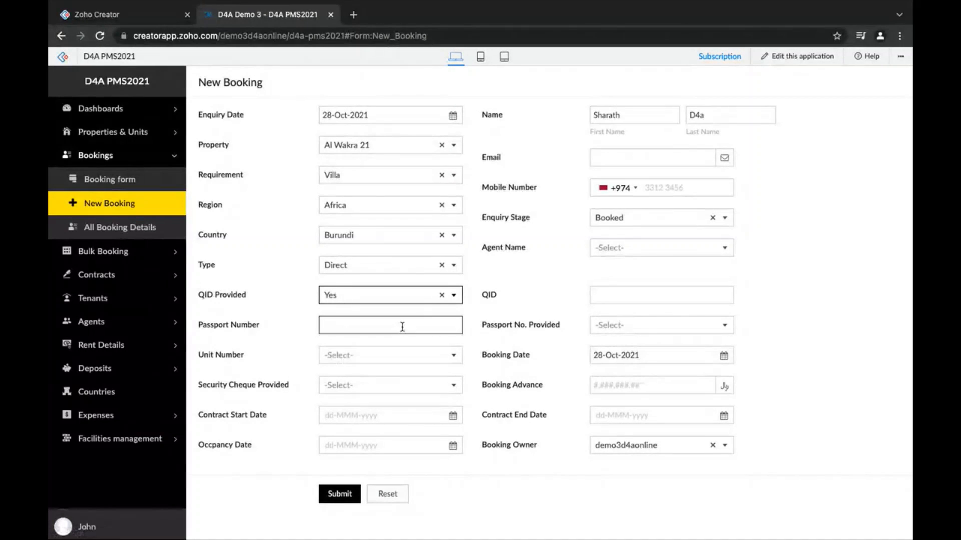
pyautogui.click(630, 385)
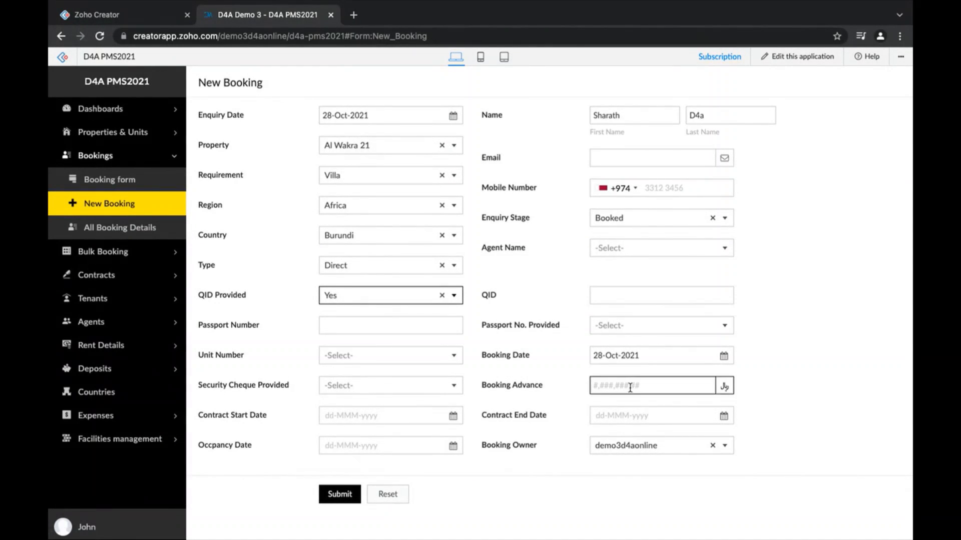
pyautogui.click(621, 404)
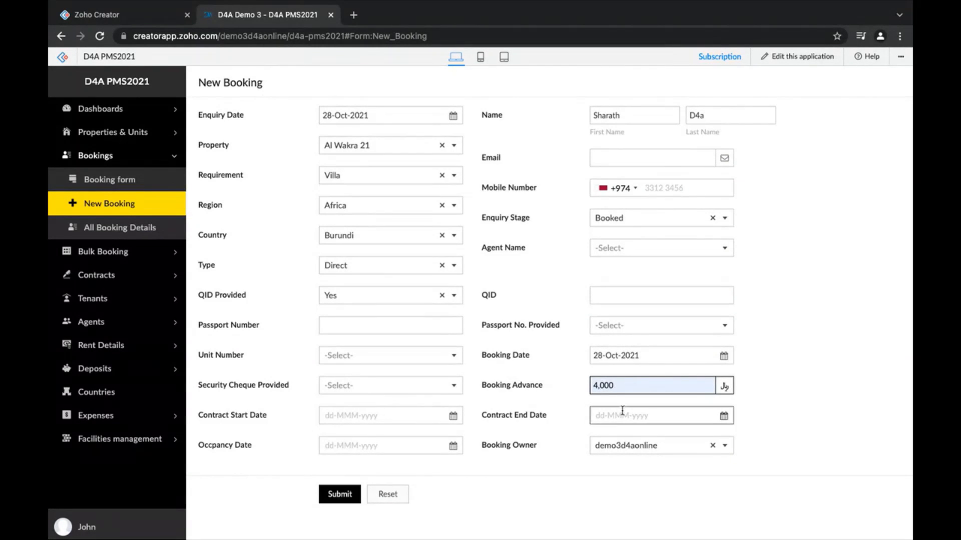
# Set the contract start date to 01-Nov-2021
pyautogui.click(358, 416)
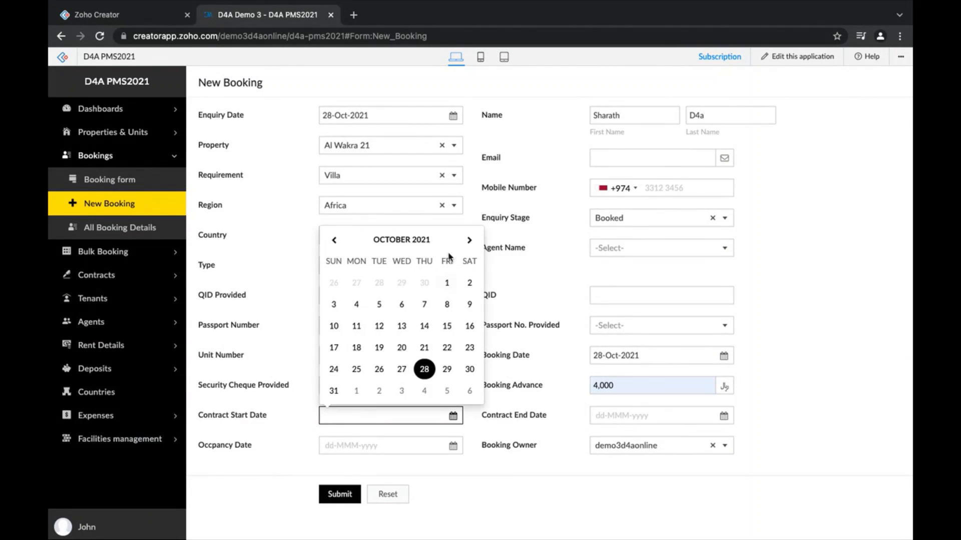
pyautogui.click(469, 241)
pyautogui.click(356, 283)
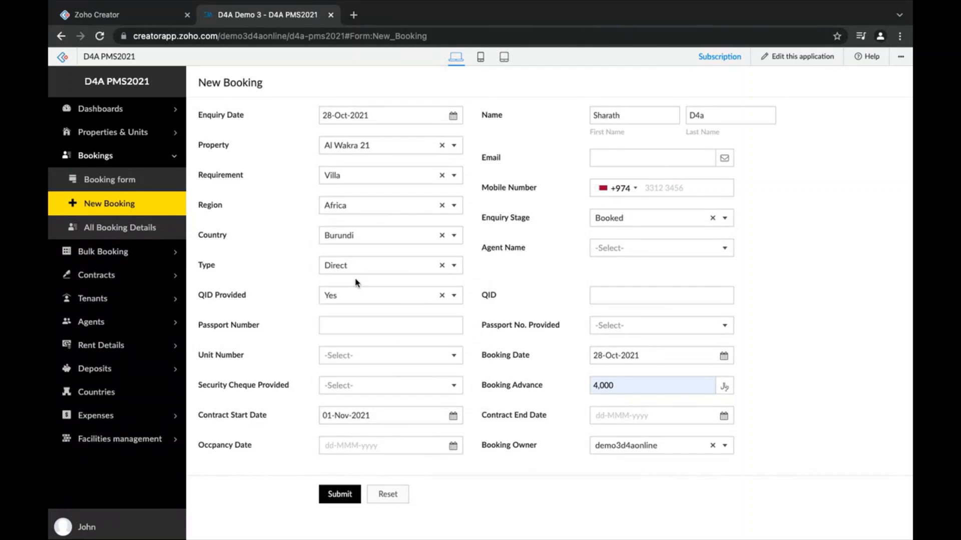
# Set the booking's contract end date to 31-Oct-2022
pyautogui.click(614, 419)
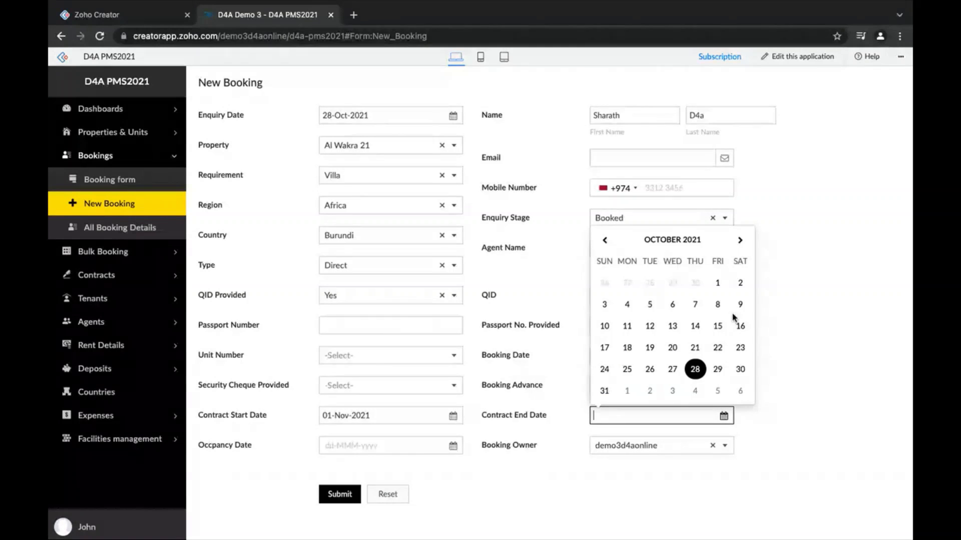
pyautogui.click(675, 239)
pyautogui.click(740, 243)
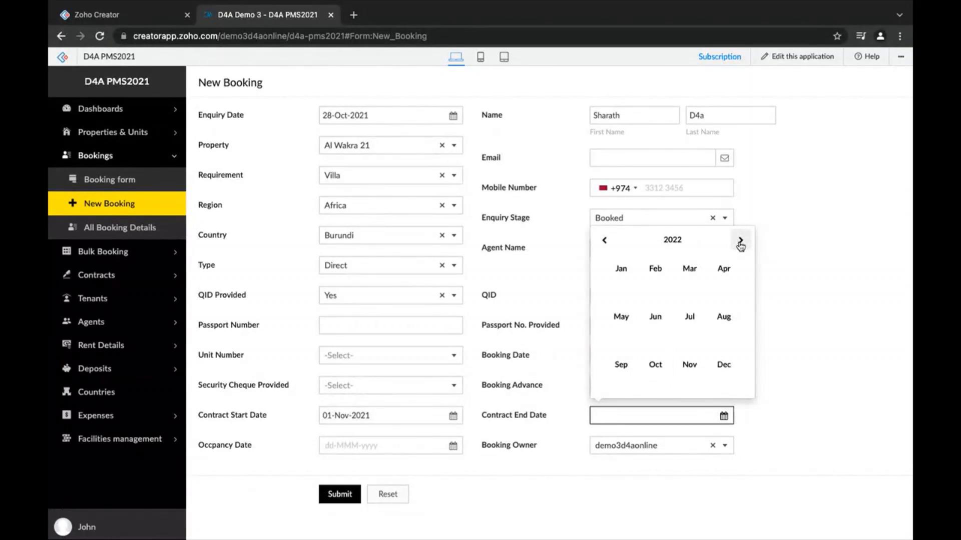
pyautogui.click(655, 366)
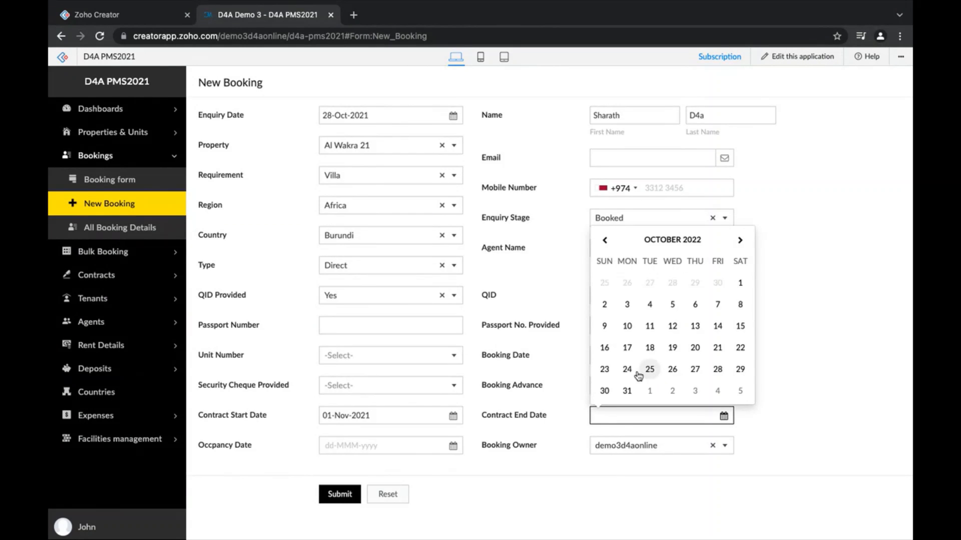
pyautogui.click(628, 390)
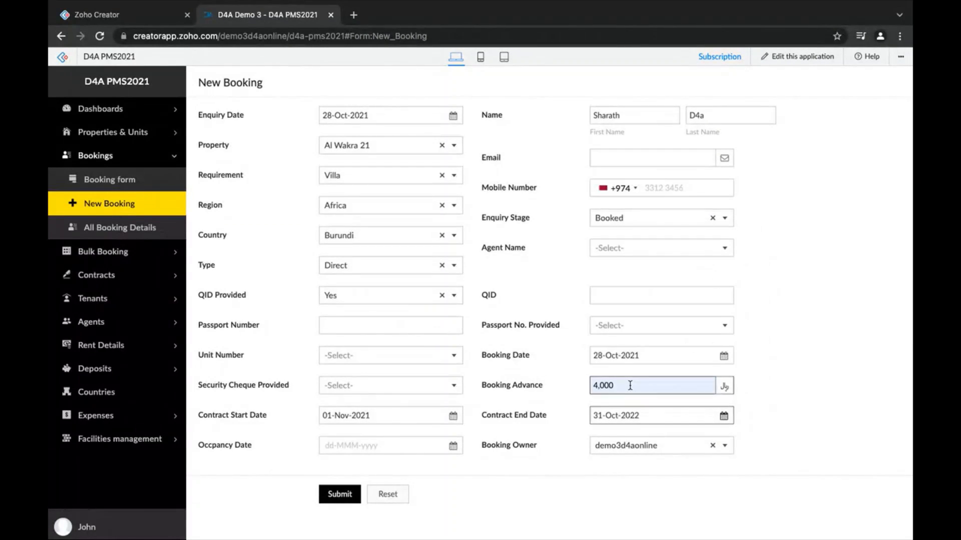
# Set the booking's occupancy date to 01-Nov-2021
pyautogui.click(385, 445)
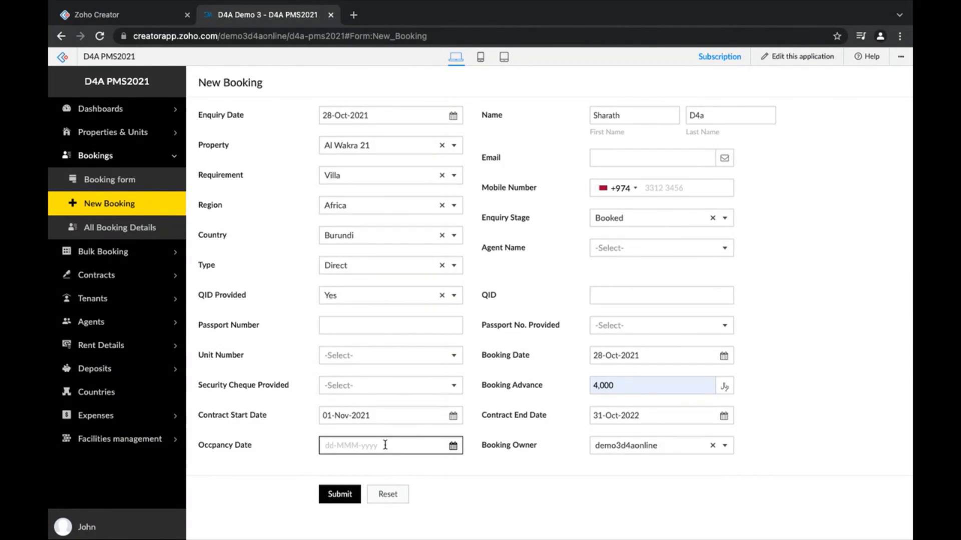
pyautogui.click(385, 444)
pyautogui.click(469, 271)
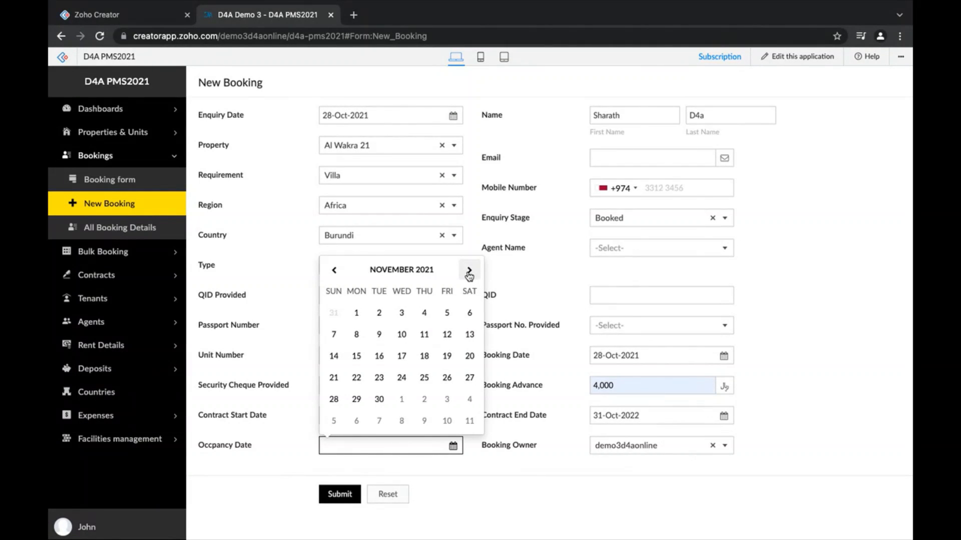
pyautogui.click(357, 313)
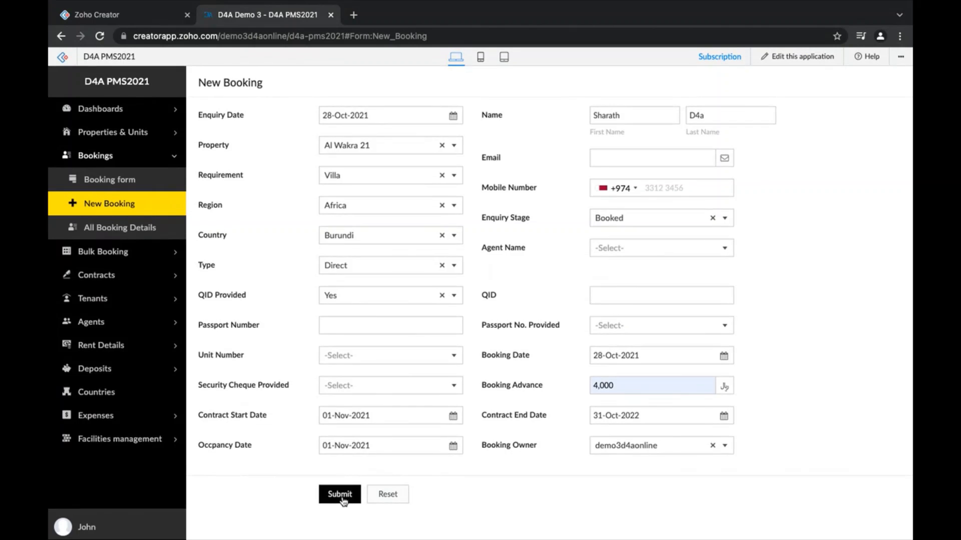
# Assign unit AW-302 to the booking, submit the form and close the error details
pyautogui.click(341, 495)
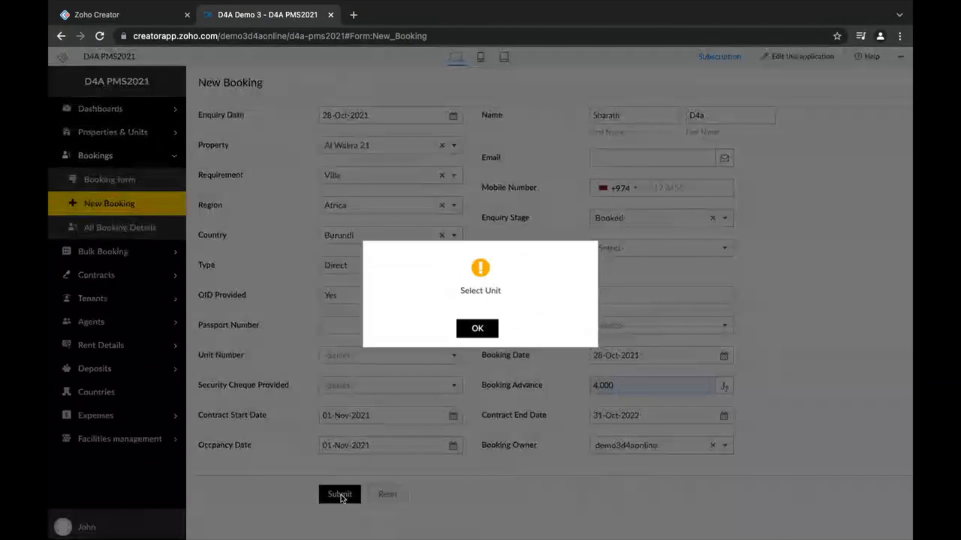
pyautogui.click(478, 329)
pyautogui.click(351, 356)
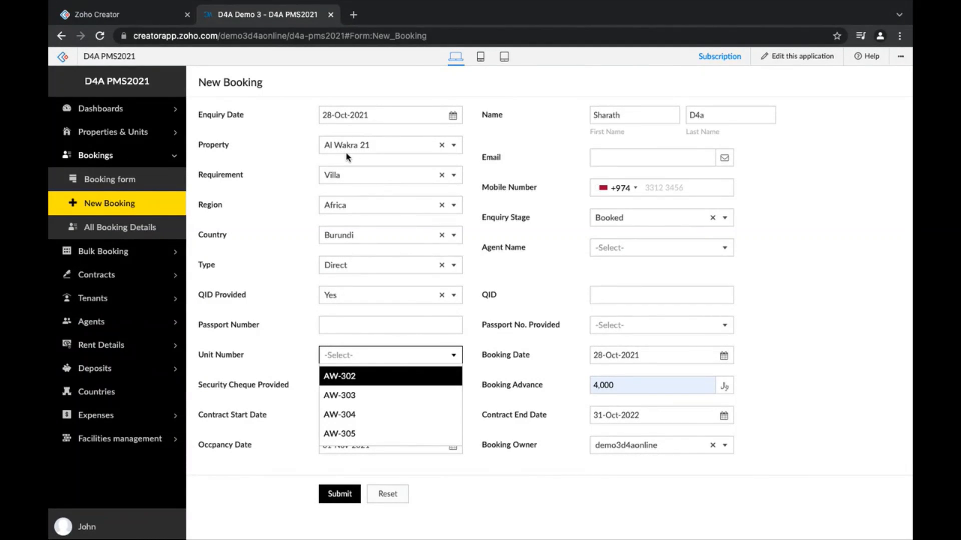
pyautogui.click(357, 377)
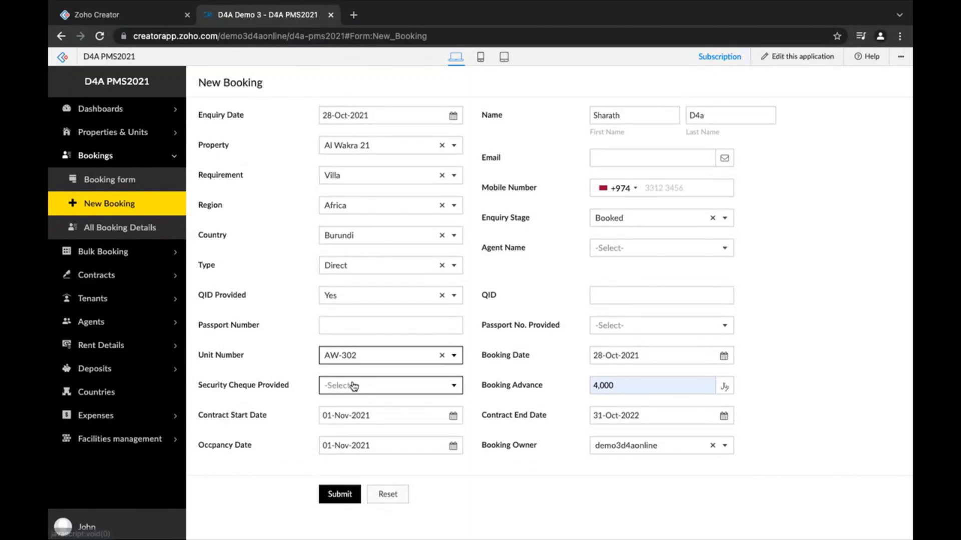
pyautogui.click(340, 495)
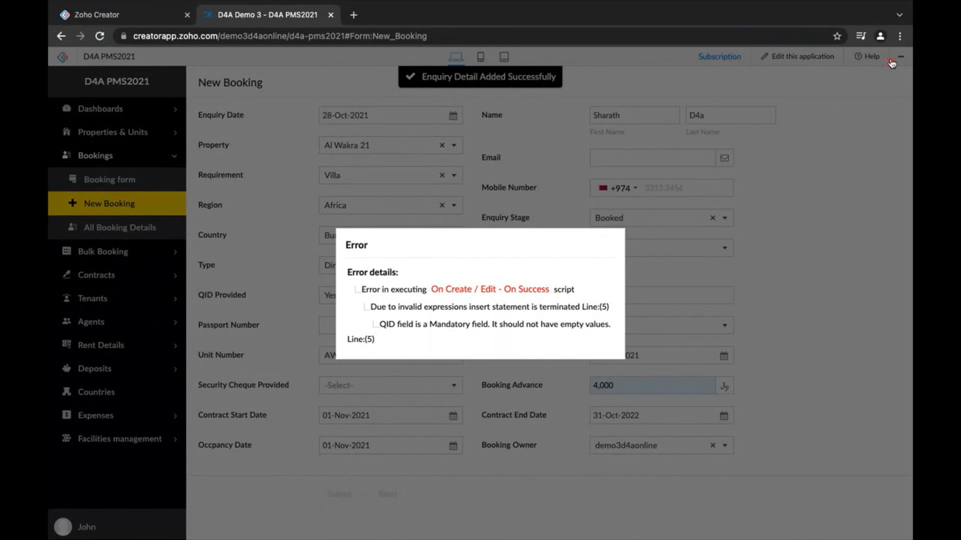
pyautogui.click(891, 63)
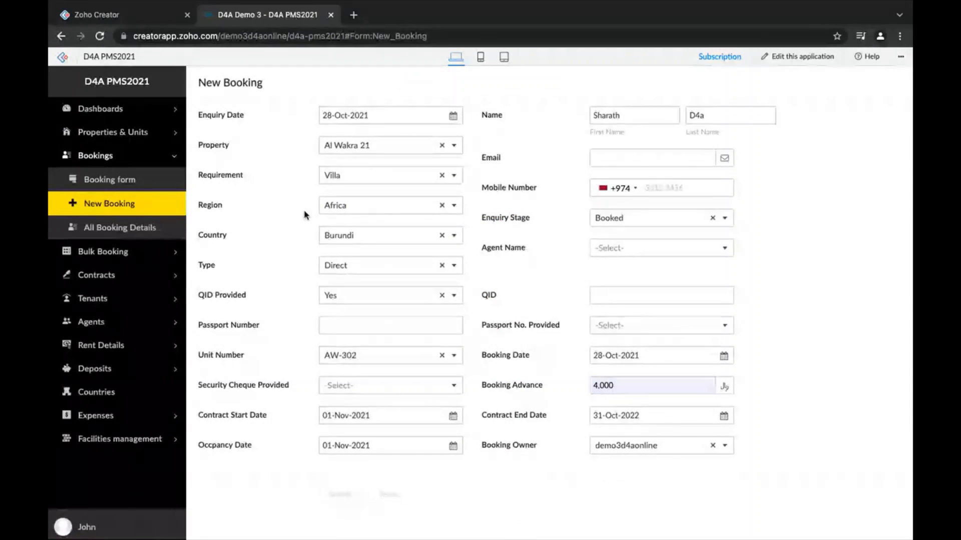
# Create a contract from the 28-Oct-2021 booking in All Booking Details and review the prefilled contract form
pyautogui.click(131, 229)
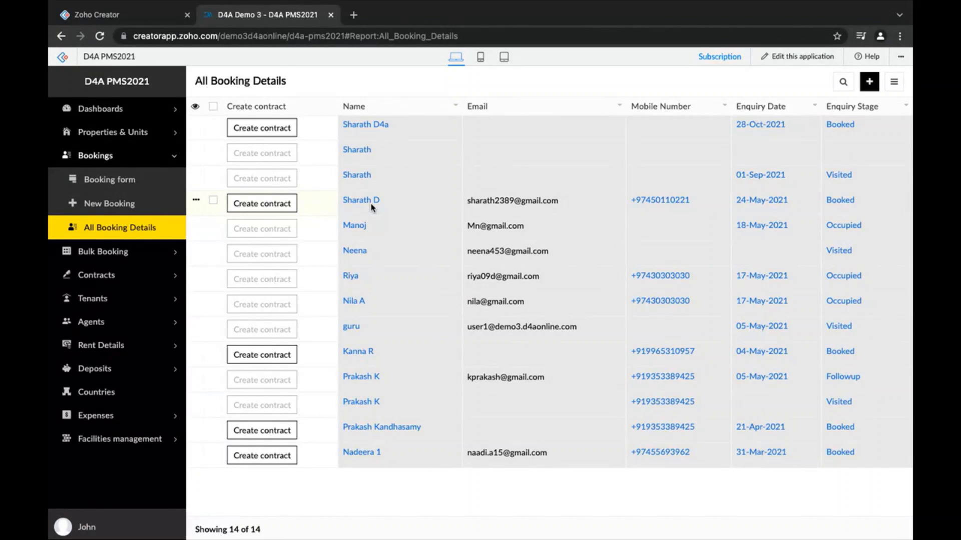
pyautogui.click(265, 129)
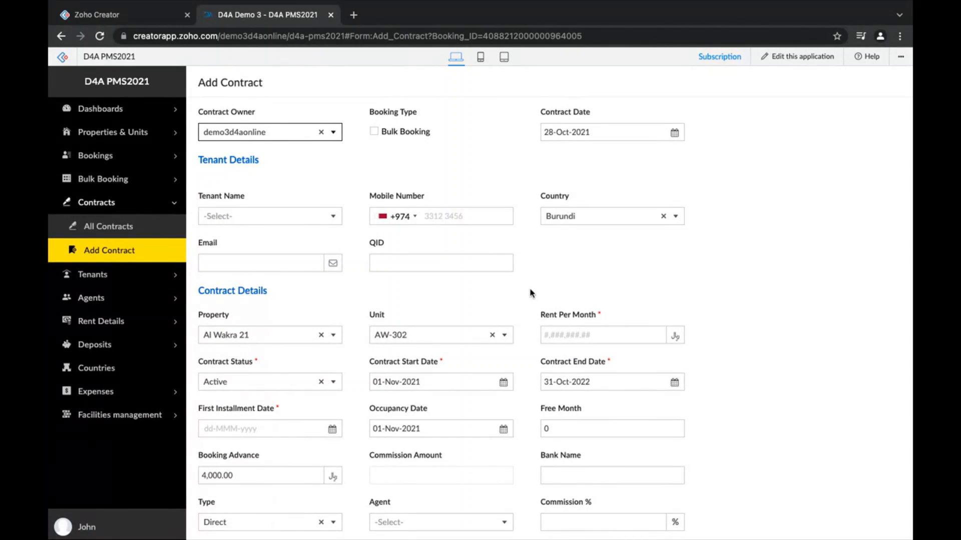
pyautogui.scroll(-3, 440, 350)
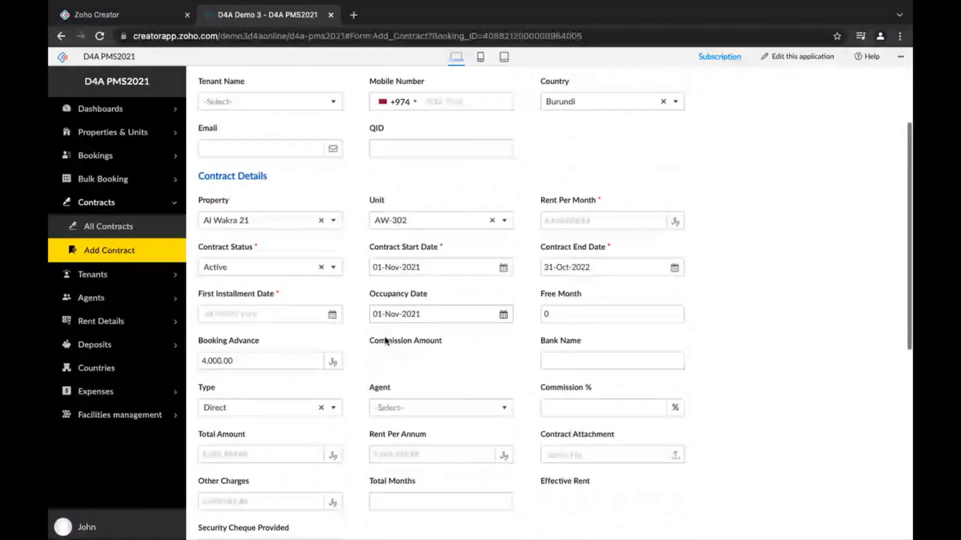
pyautogui.scroll(-2, 385, 341)
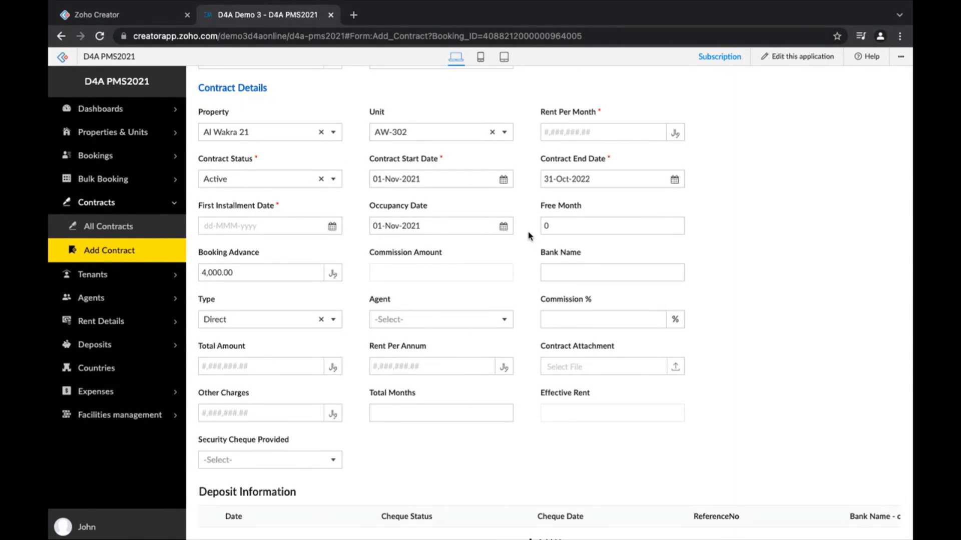
pyautogui.scroll(-1, 528, 235)
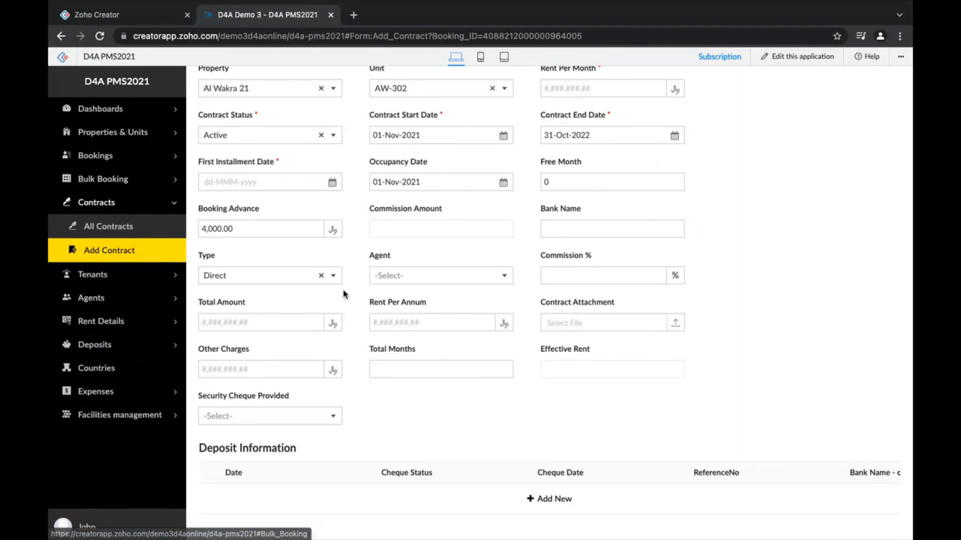
pyautogui.scroll(-3, 345, 294)
pyautogui.scroll(-3, 344, 294)
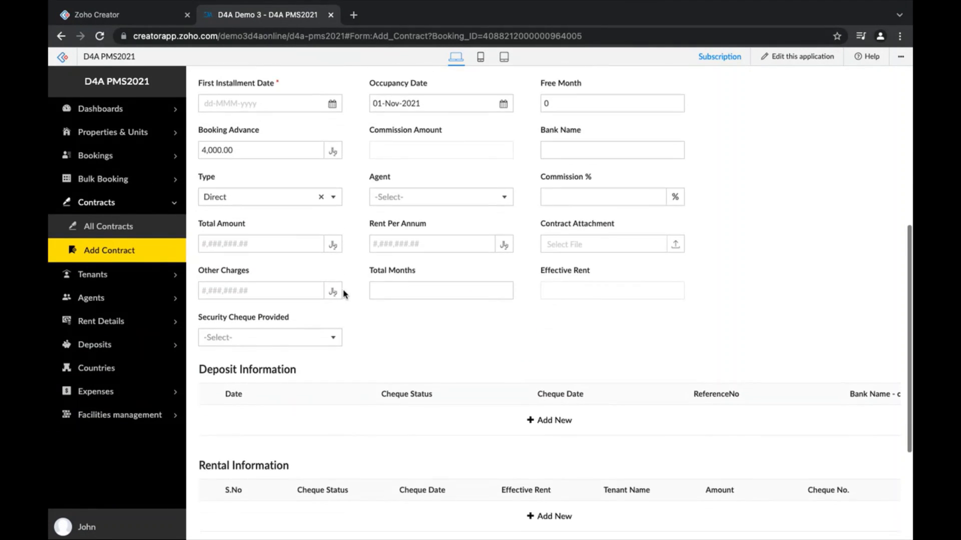
pyautogui.scroll(-2, 344, 294)
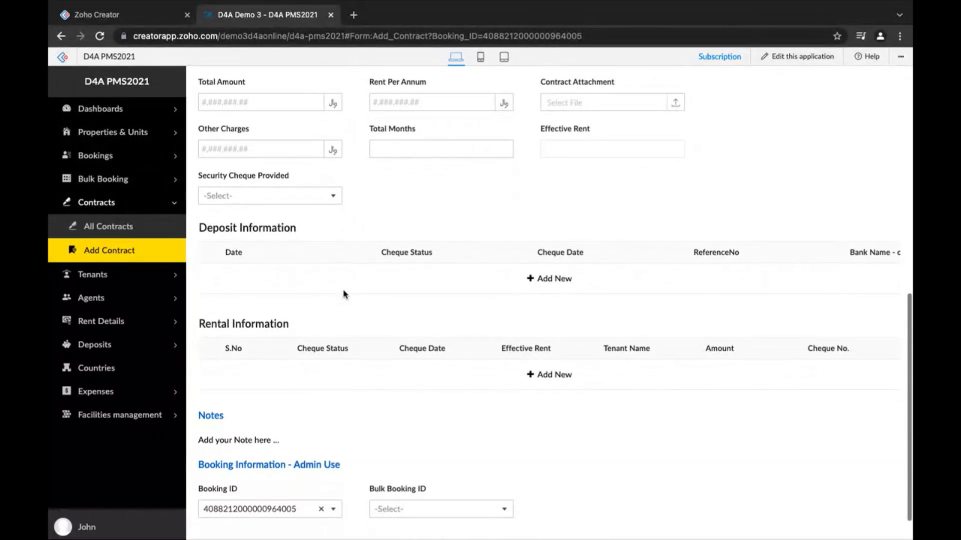
# Add a deposit row dated 01-Nov-2021 to the contract with the cheque status Pending
pyautogui.scroll(1, 344, 294)
pyautogui.scroll(1, 346, 295)
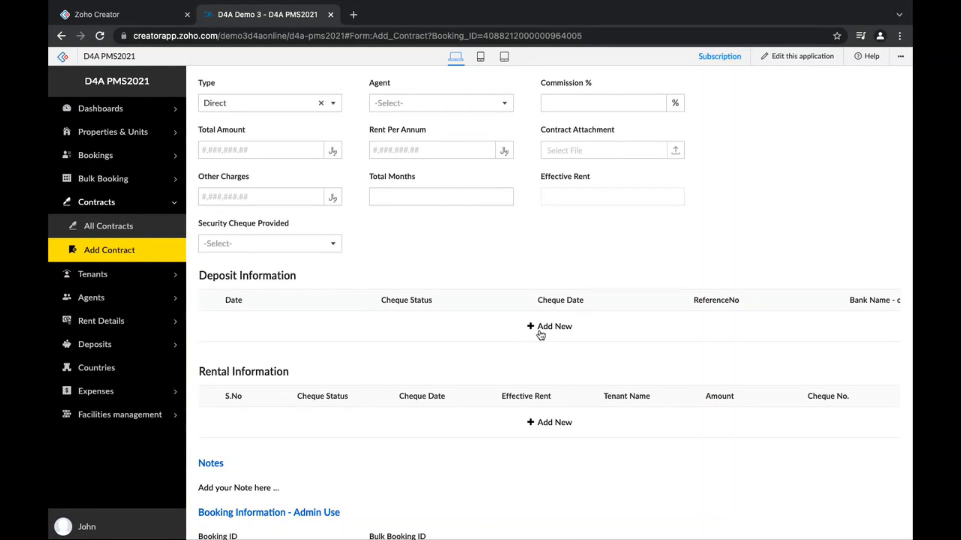
pyautogui.click(538, 330)
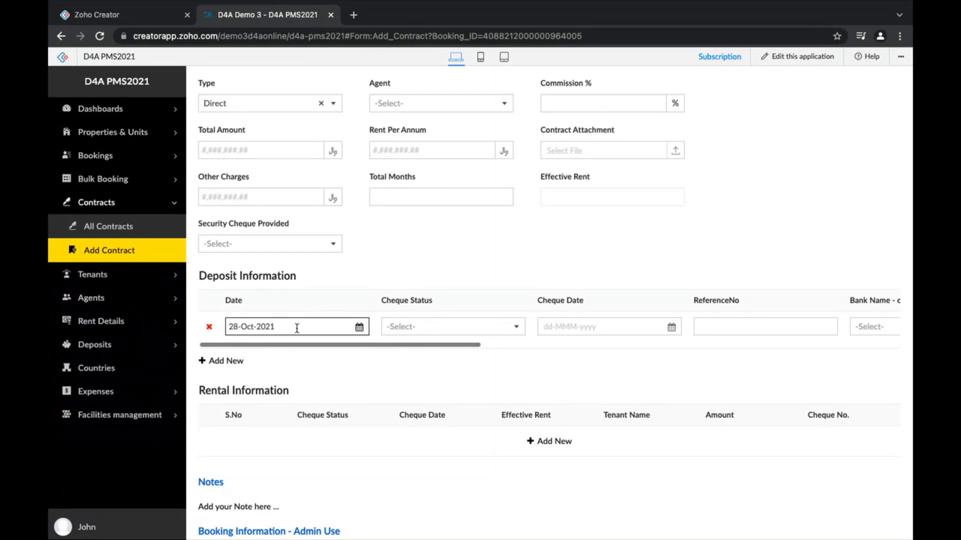
pyautogui.click(297, 328)
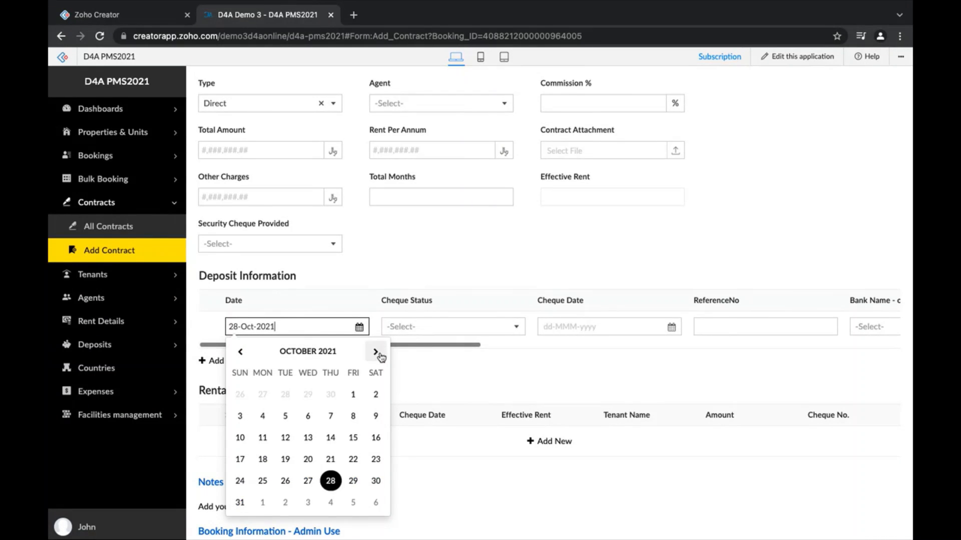
pyautogui.click(376, 353)
pyautogui.click(263, 395)
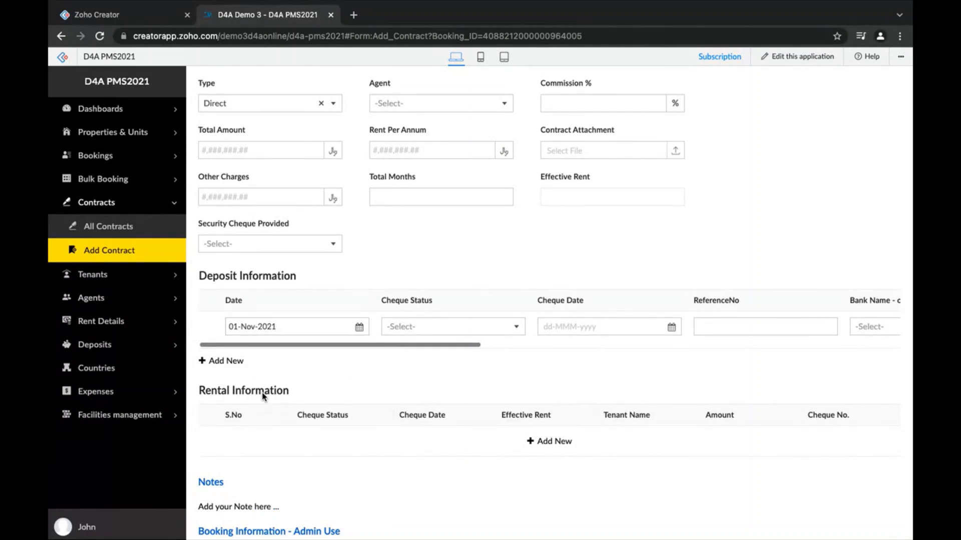
pyautogui.click(466, 330)
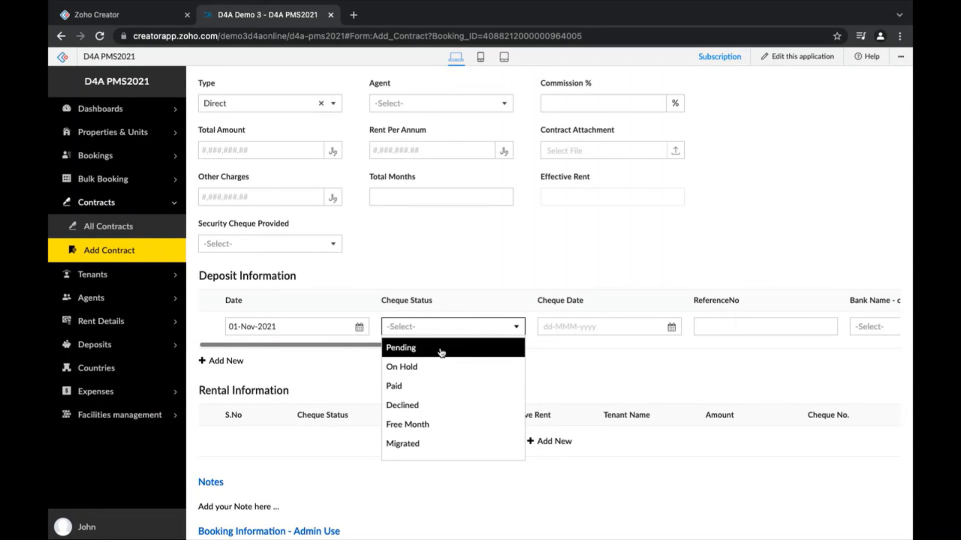
pyautogui.click(441, 353)
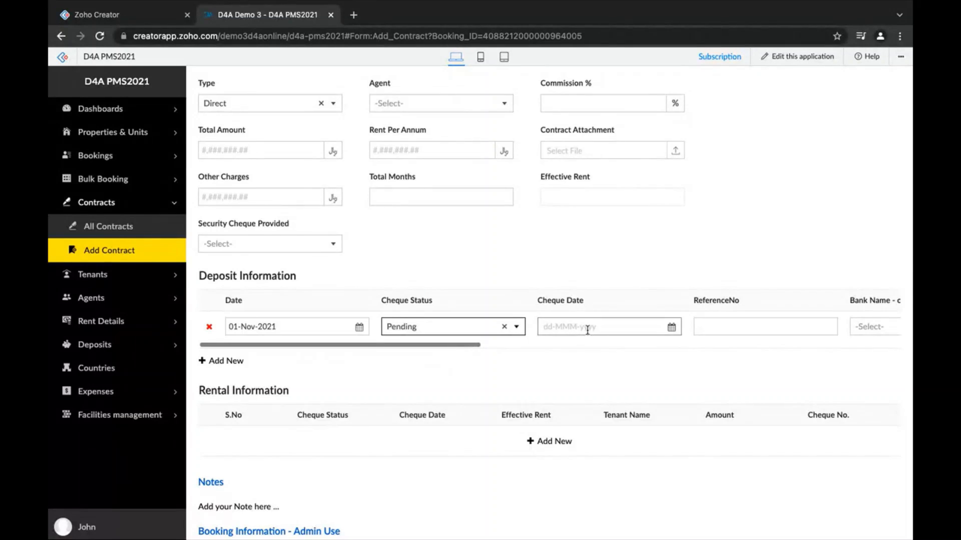
# Set the deposit row's cheque date to 04-Nov-2021
pyautogui.click(590, 328)
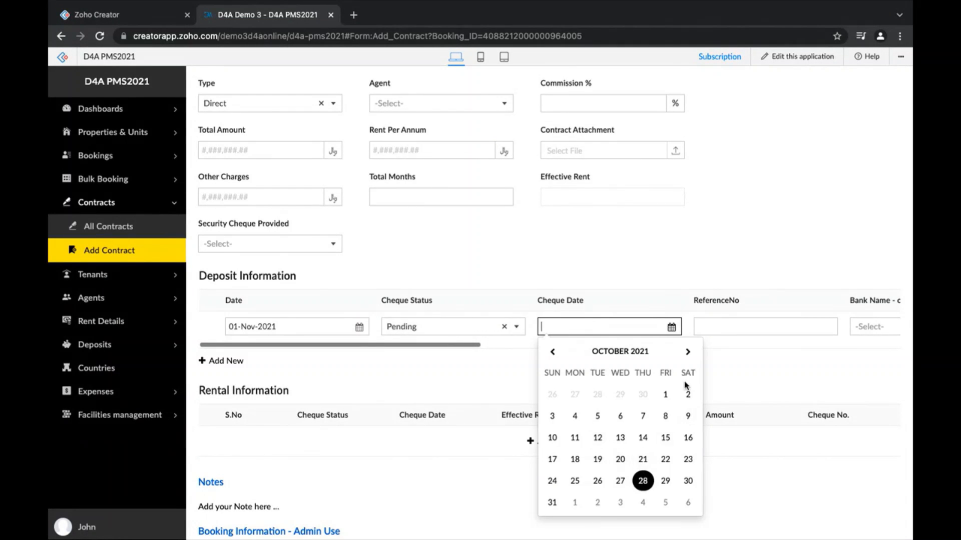
pyautogui.click(687, 352)
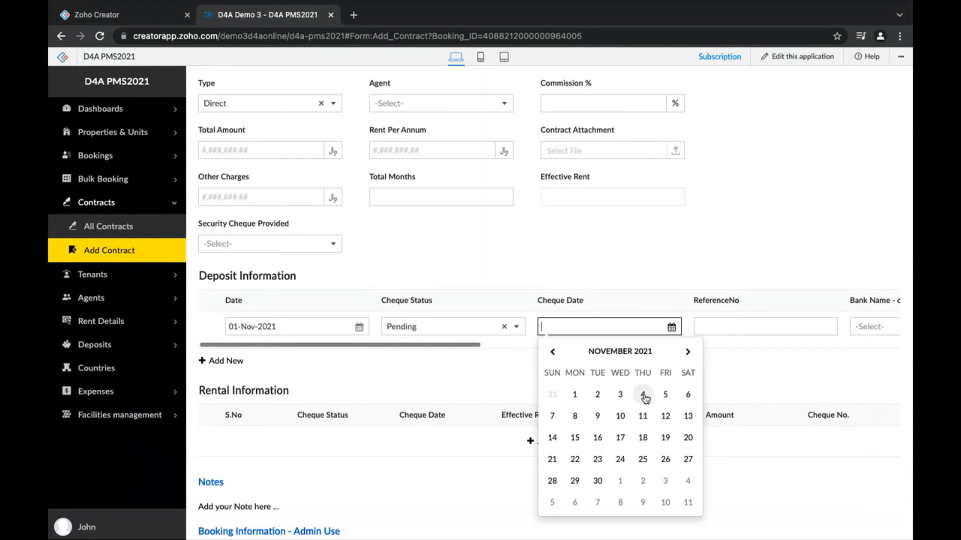
pyautogui.click(642, 395)
# Enter 10000 as the amount of the contract's deposit row
pyautogui.press('Tab')
pyautogui.press('Tab')
pyautogui.press('Tab')
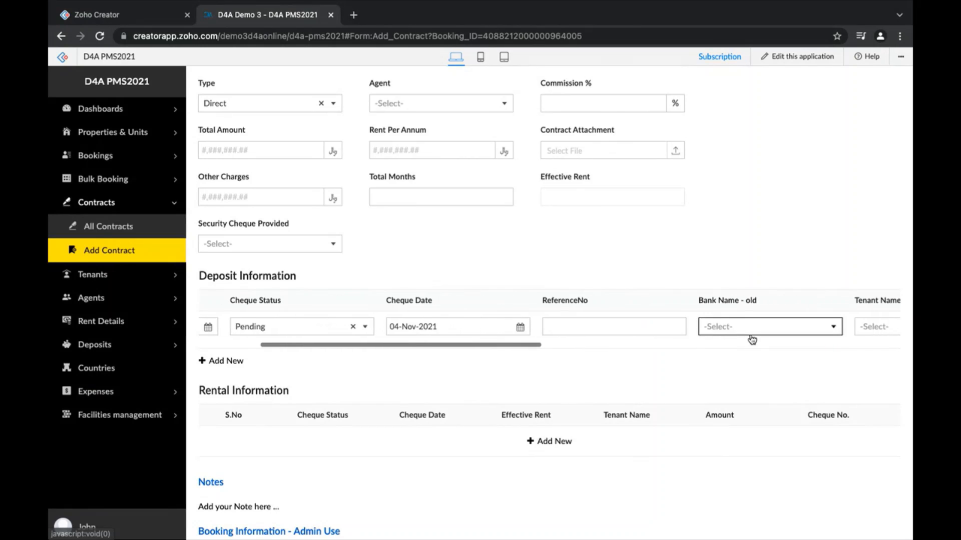
pyautogui.press('Tab')
pyautogui.press('Tab')
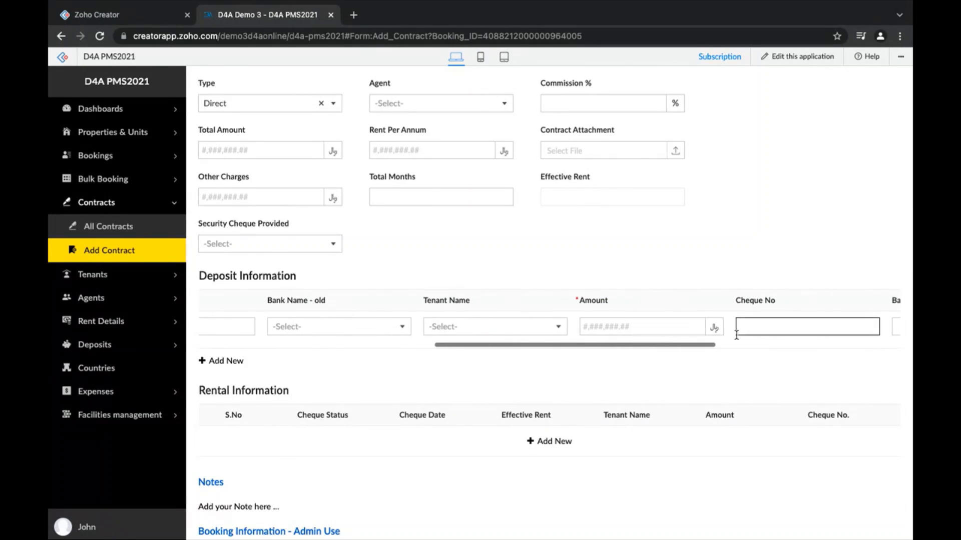
pyautogui.click(633, 330)
pyautogui.write('10000')
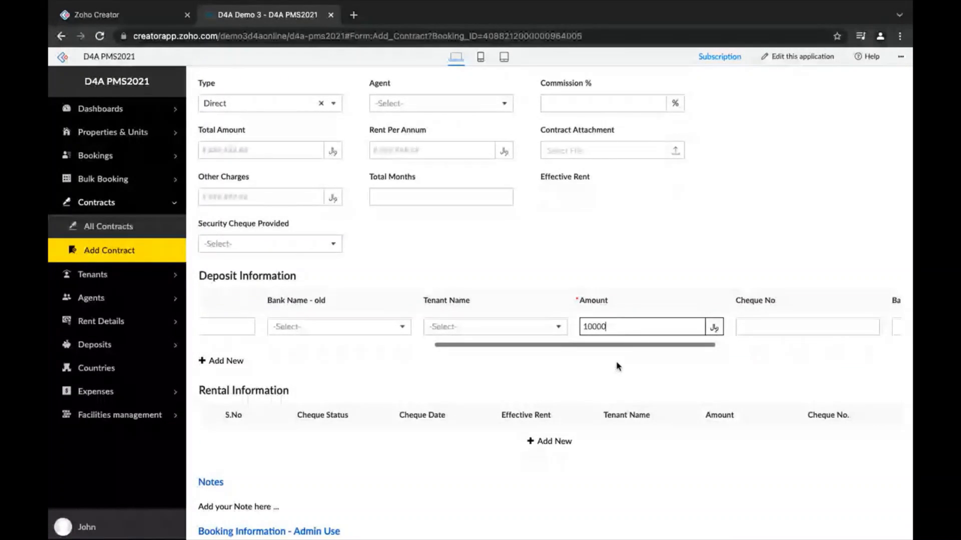
pyautogui.hscroll(1, 736, 315)
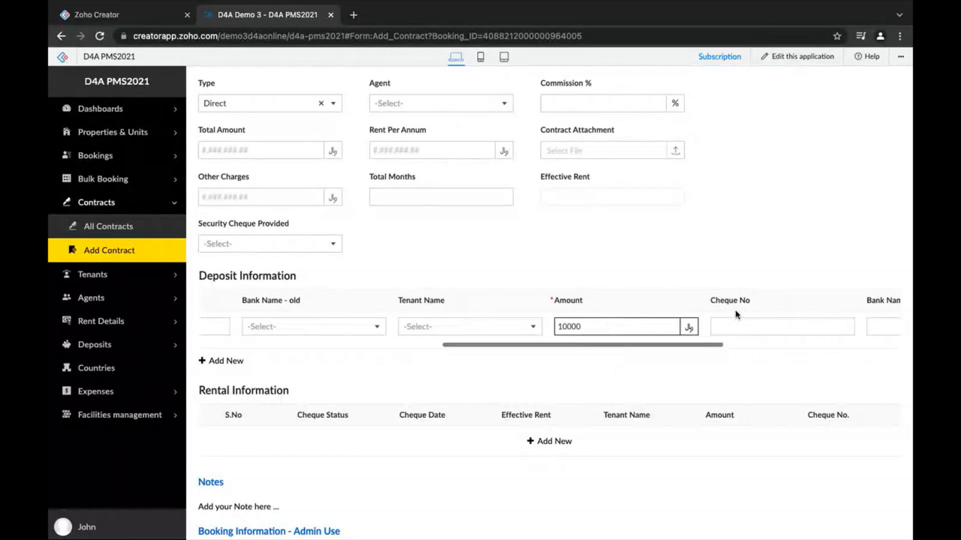
pyautogui.hscroll(-5, 553, 341)
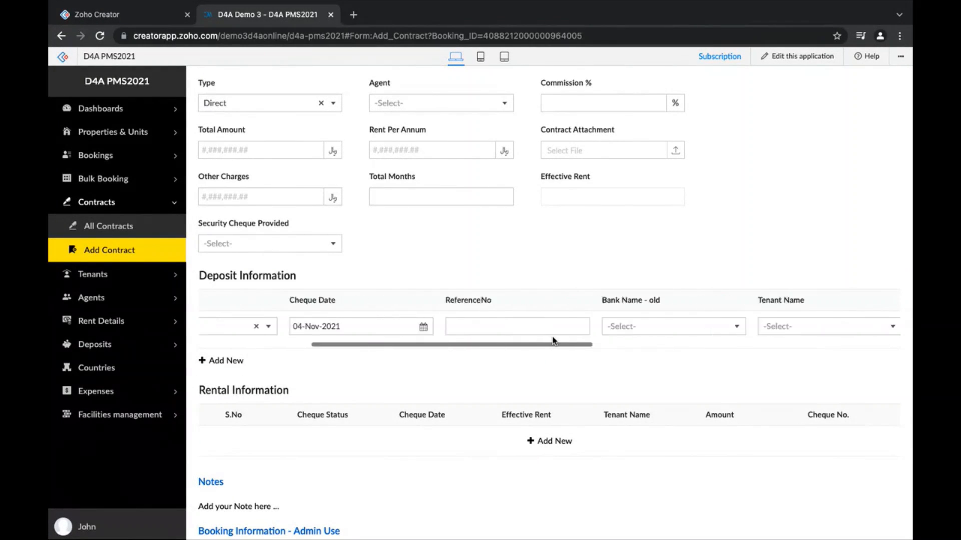
# Enter 10000 as the rent per month in the contract details
pyautogui.scroll(3, 553, 341)
pyautogui.scroll(3, 553, 342)
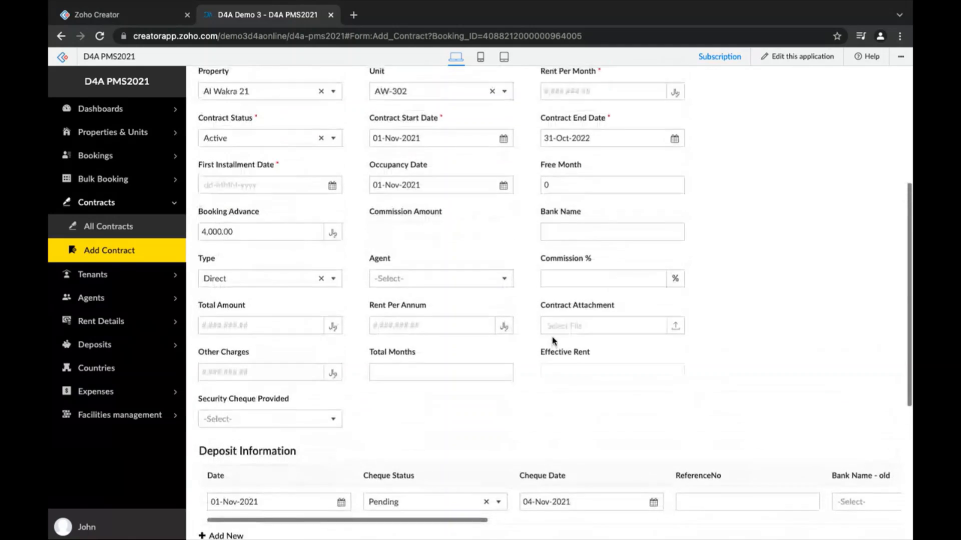
pyautogui.scroll(1, 552, 337)
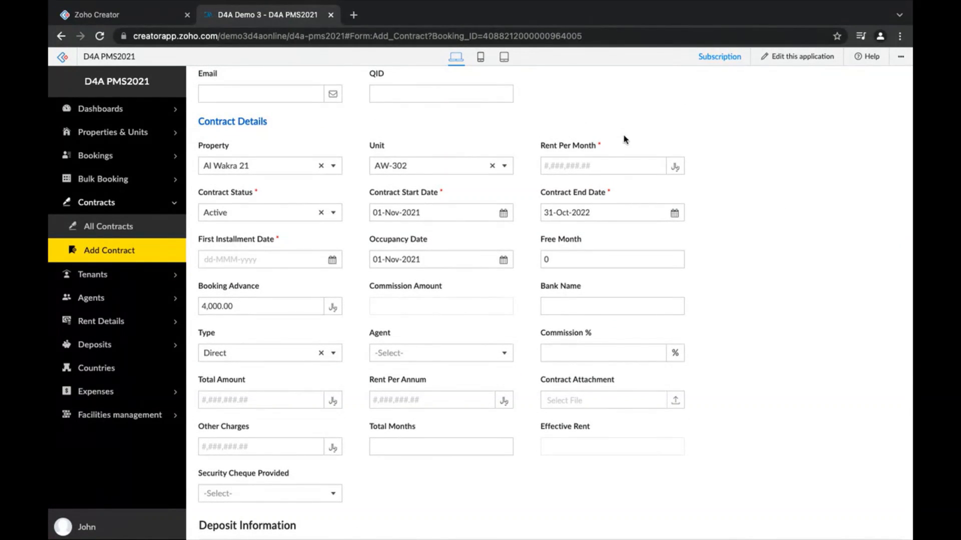
pyautogui.click(577, 164)
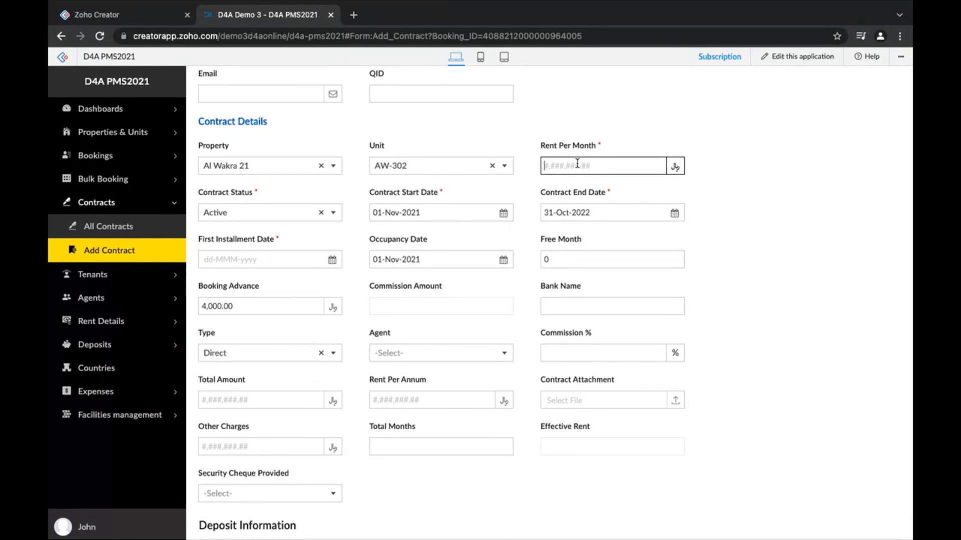
pyautogui.write('10000')
pyautogui.click(796, 191)
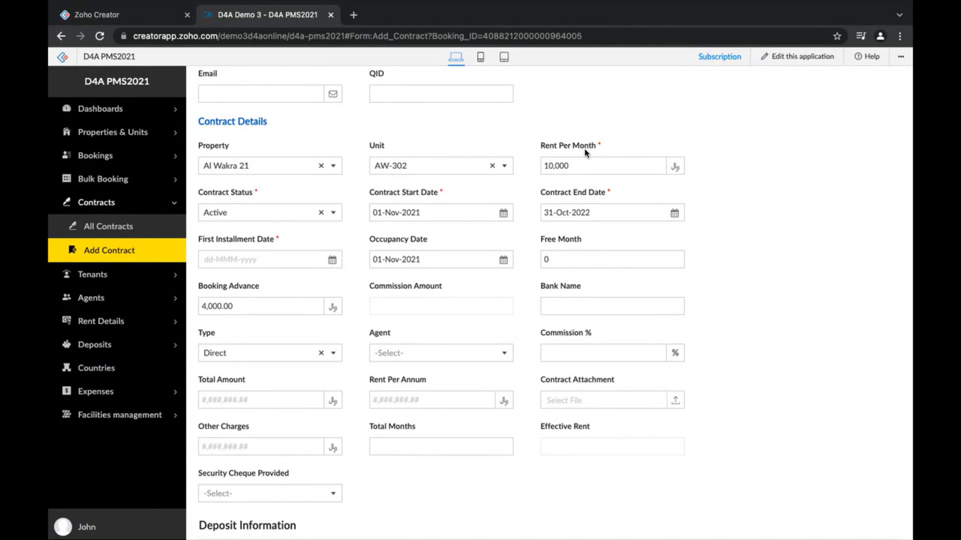
pyautogui.click(590, 164)
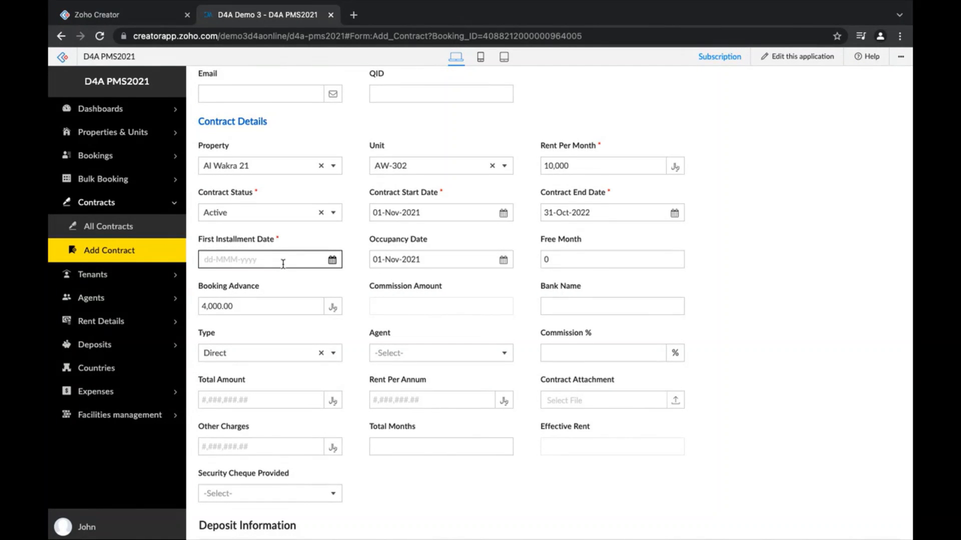
# Set the contract's first installment date to 01-Nov-2021 and review the generated rental installment rows
pyautogui.scroll(-7, 358, 392)
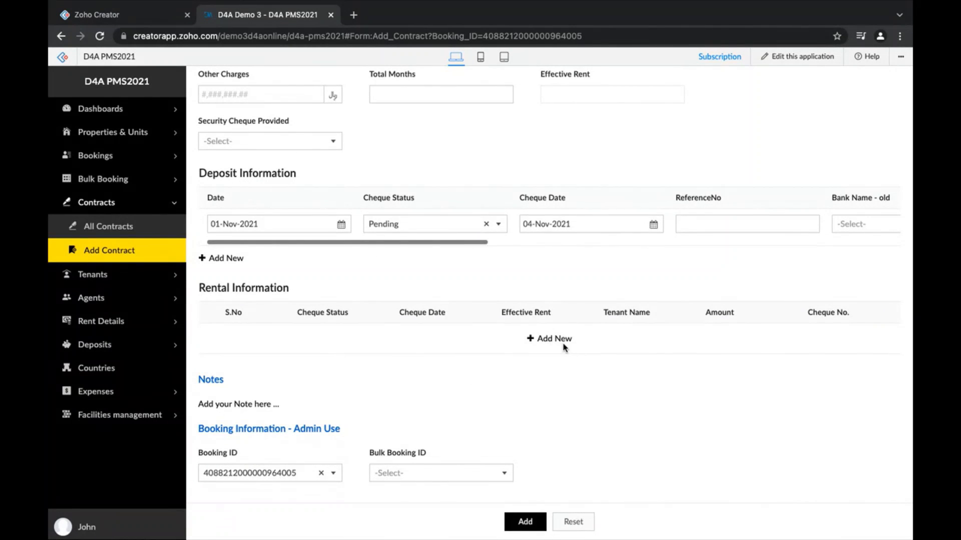
pyautogui.scroll(7, 545, 367)
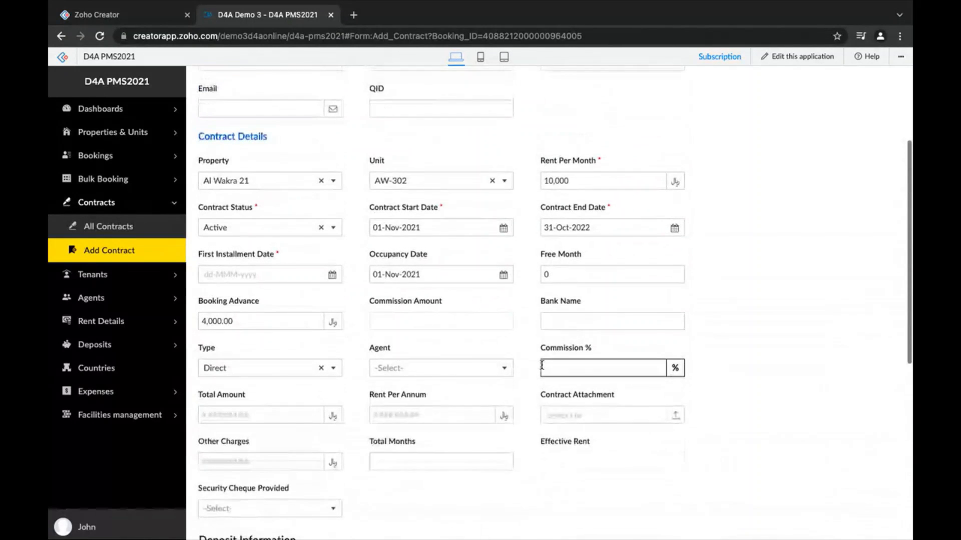
pyautogui.click(289, 274)
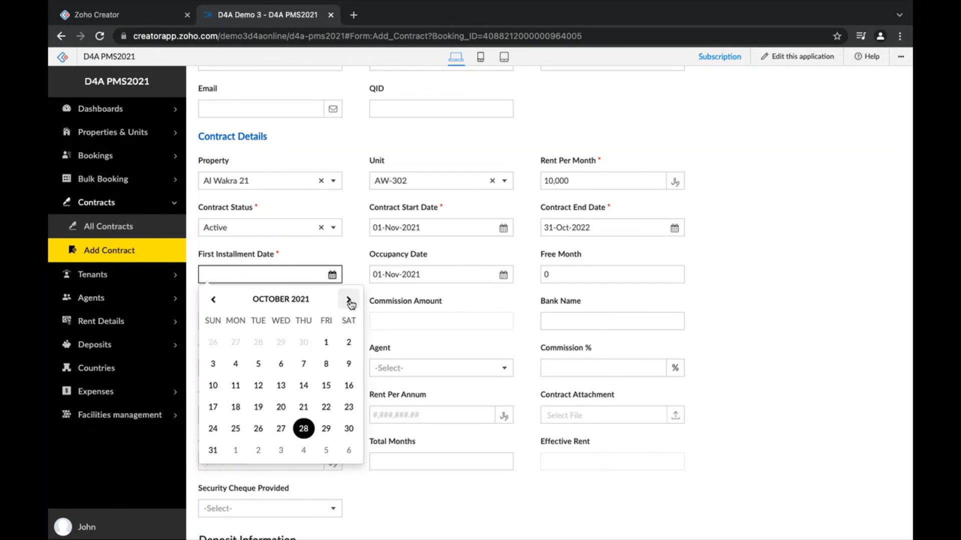
pyautogui.click(350, 300)
pyautogui.click(238, 343)
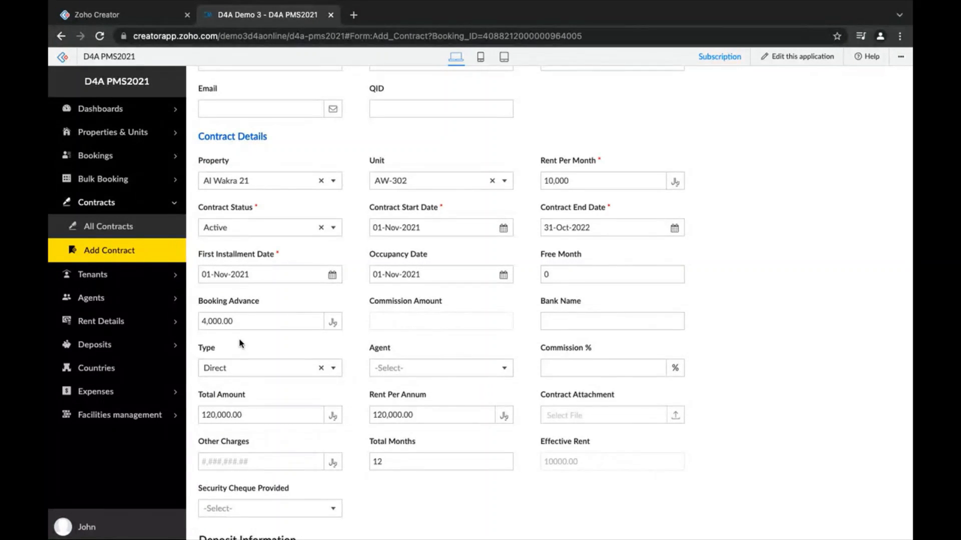
pyautogui.scroll(-10, 762, 333)
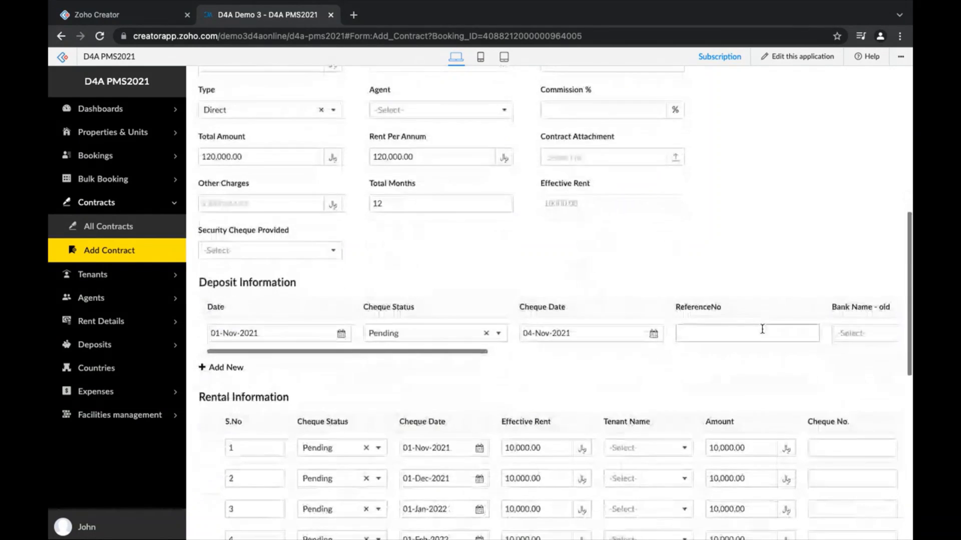
pyautogui.scroll(-3, 762, 333)
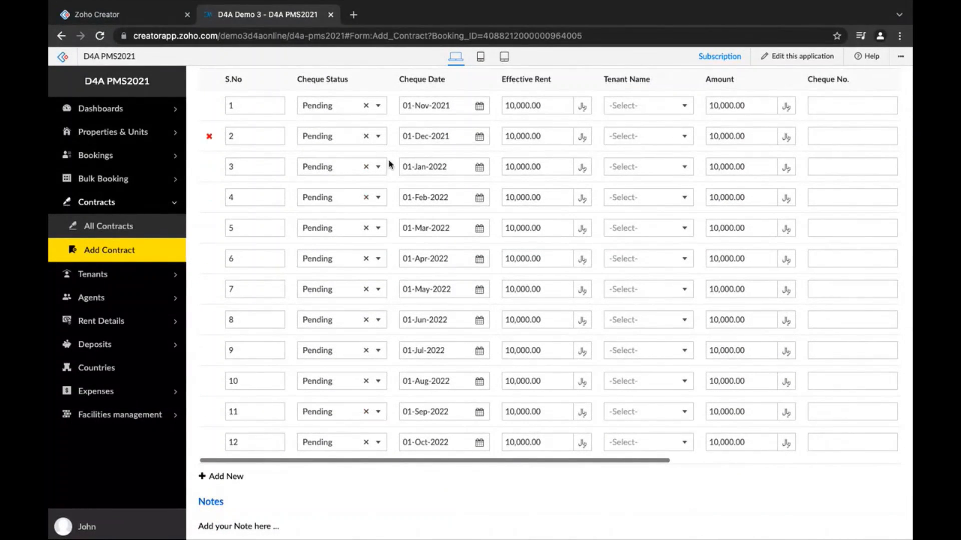
pyautogui.scroll(1, 443, 246)
pyautogui.scroll(1, 443, 246)
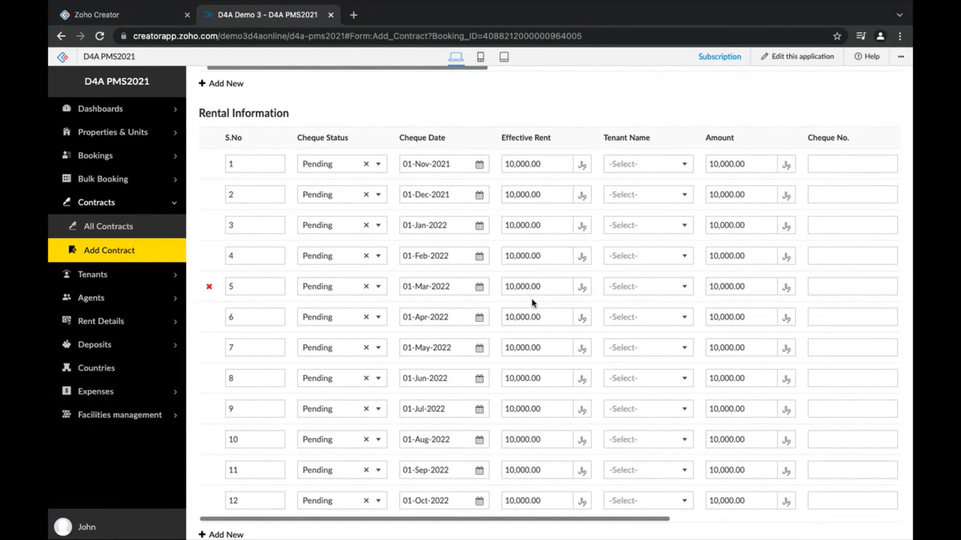
pyautogui.scroll(-1, 533, 303)
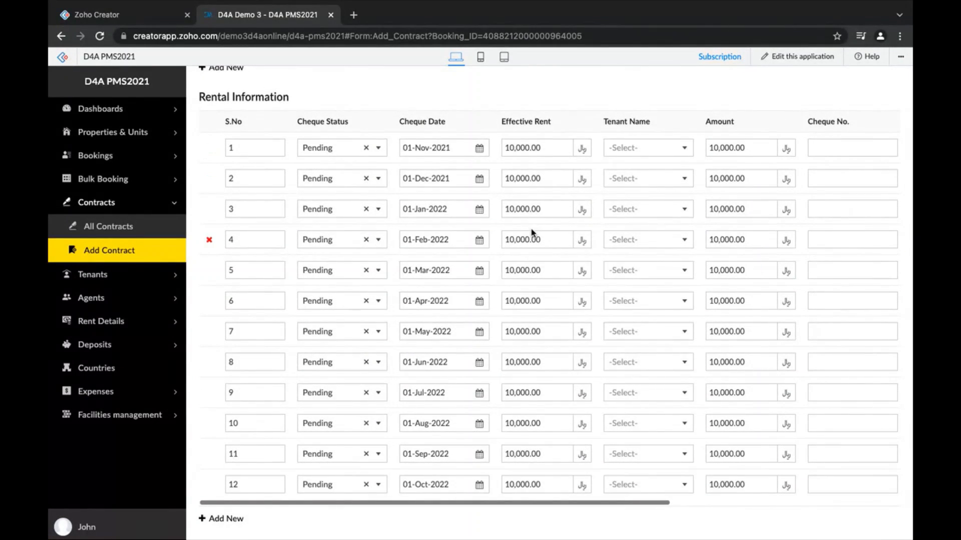
# Set the contract's number of free months to 2
pyautogui.scroll(2, 532, 235)
pyautogui.scroll(6, 533, 232)
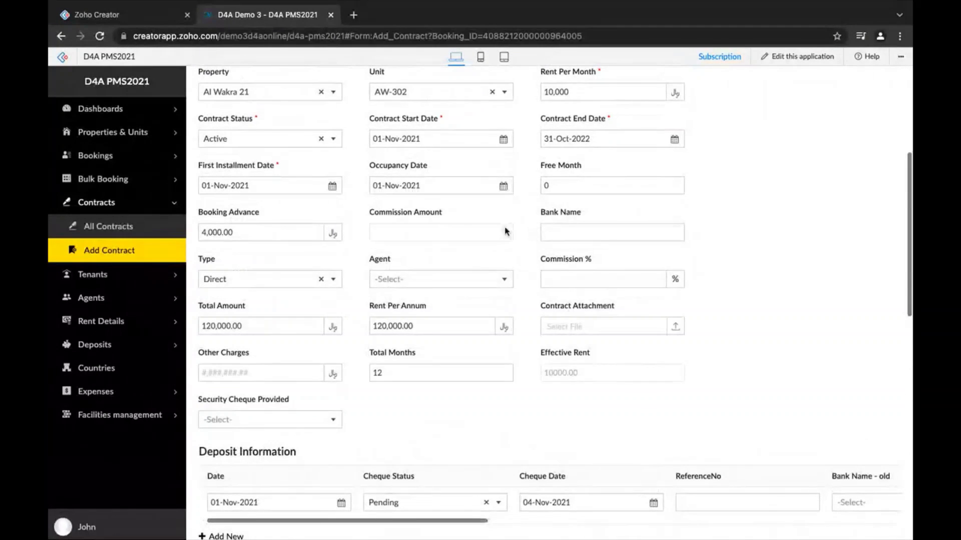
pyautogui.scroll(1, 463, 252)
pyautogui.click(556, 220)
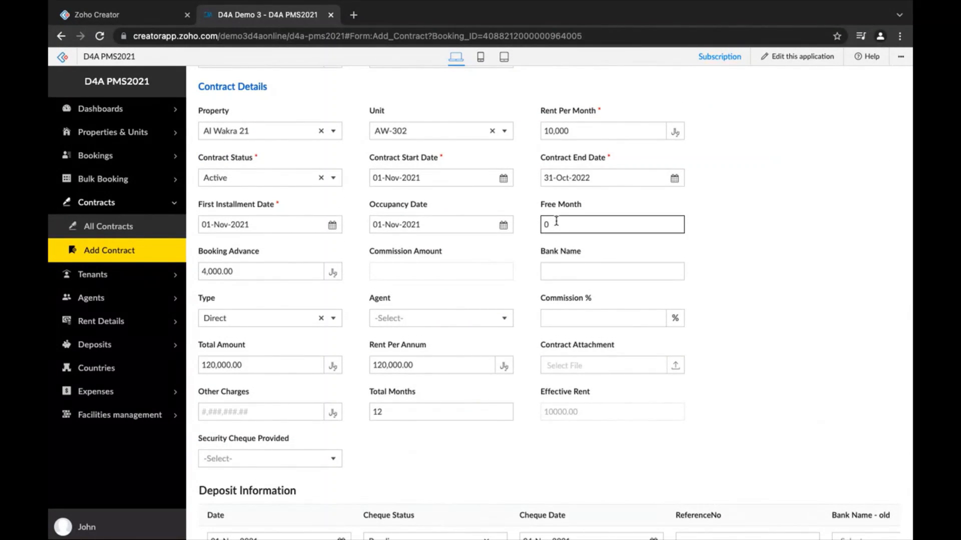
pyautogui.press('BackSpace')
pyautogui.click(704, 255)
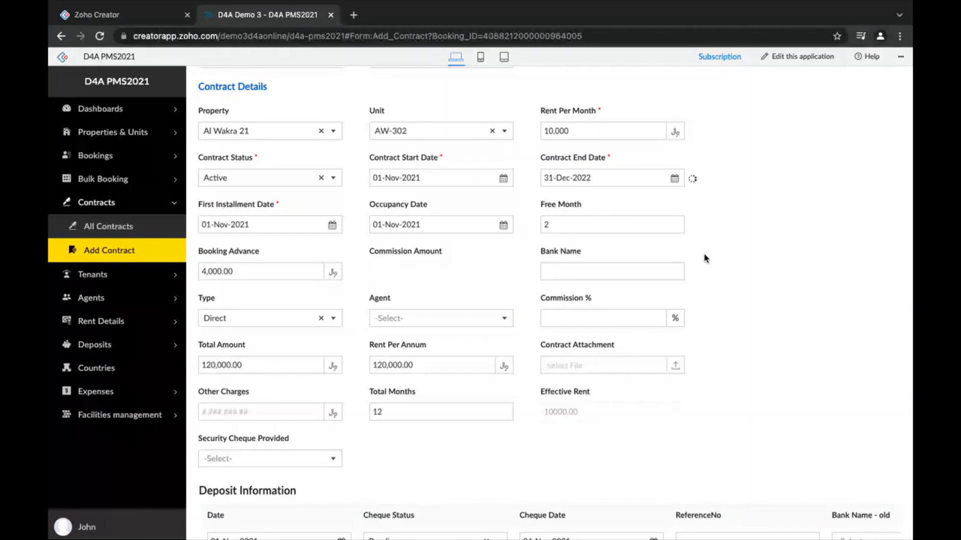
# Check the free month value against the recalculated contract end date
pyautogui.click(607, 224)
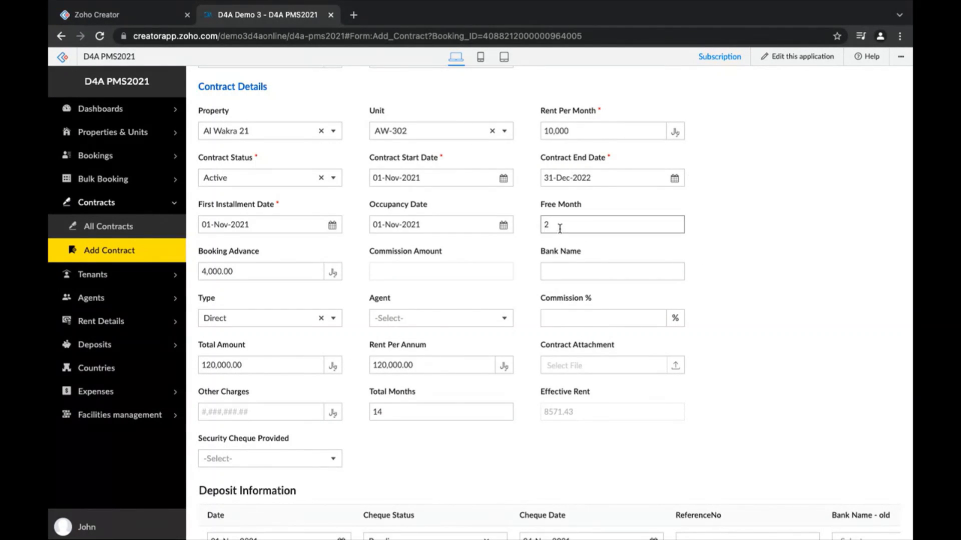
pyautogui.click(554, 175)
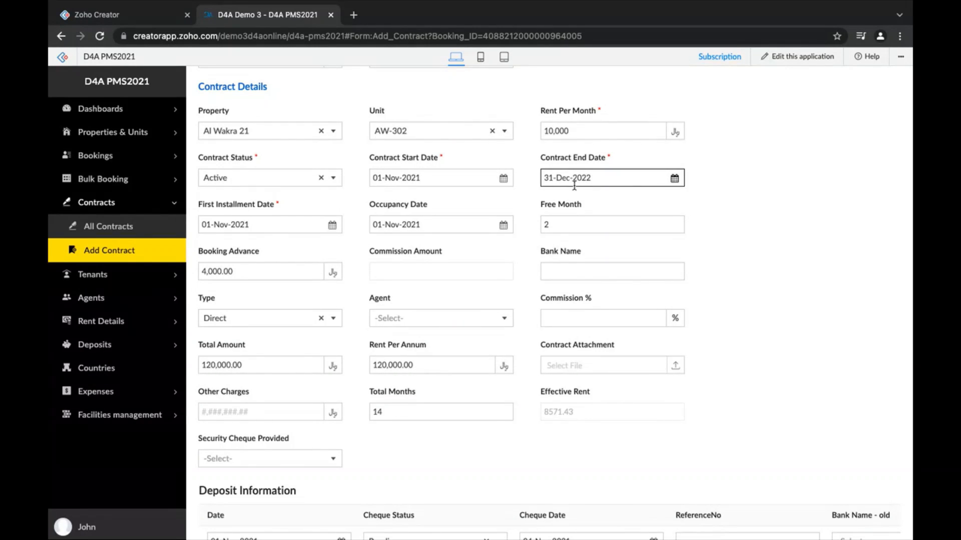
pyautogui.click(556, 223)
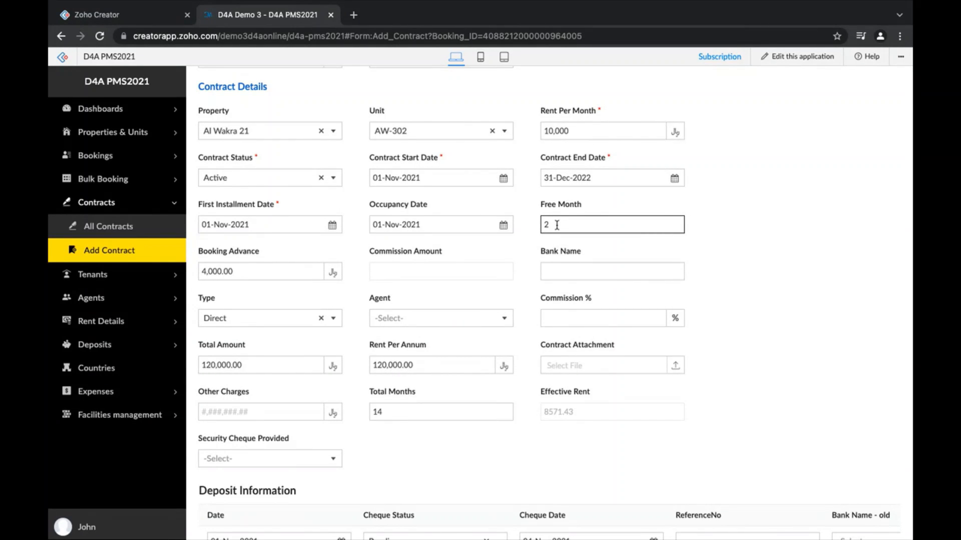
pyautogui.click(262, 253)
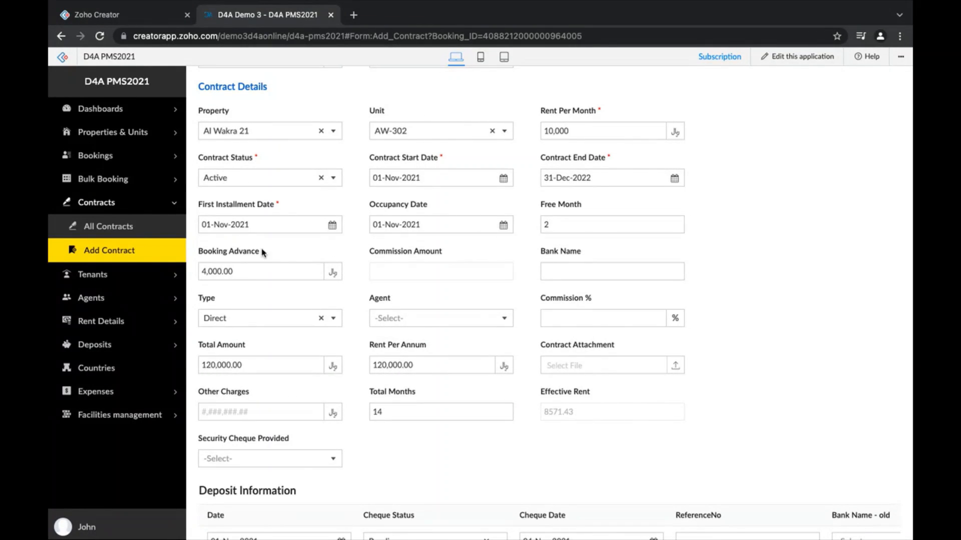
pyautogui.click(575, 178)
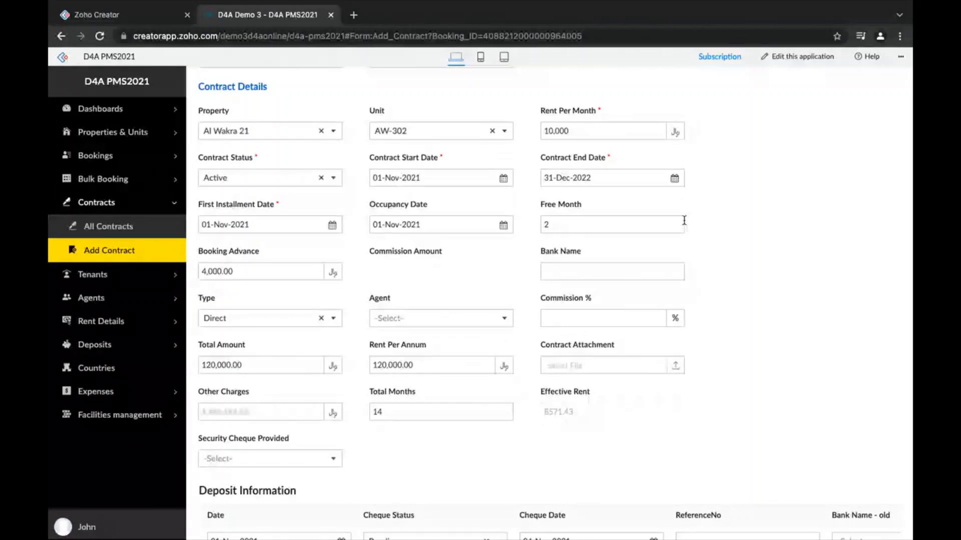
pyautogui.click(555, 220)
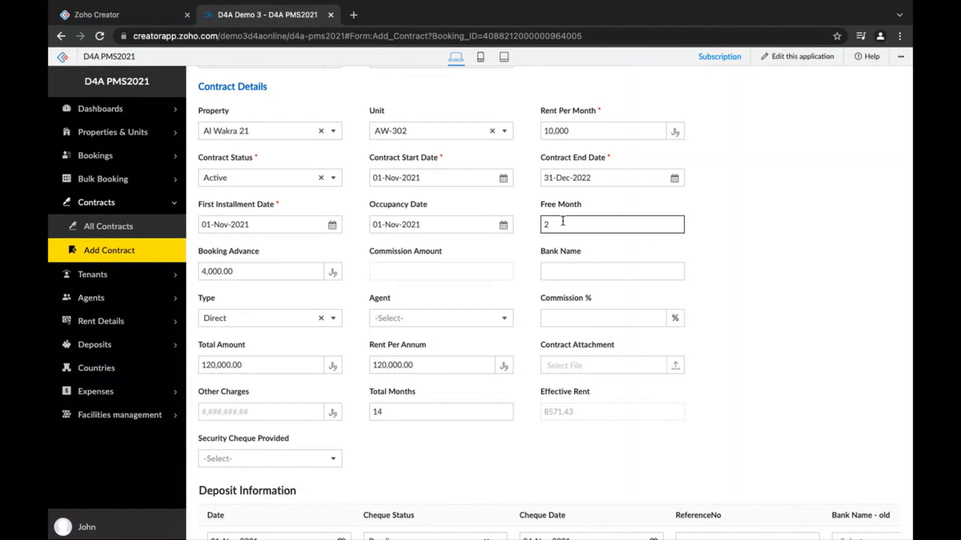
pyautogui.click(650, 240)
# Set the cheque status of rental row 14, dated 01-Dec-2022, to Free Month
pyautogui.scroll(-4, 708, 370)
pyautogui.scroll(-8, 708, 370)
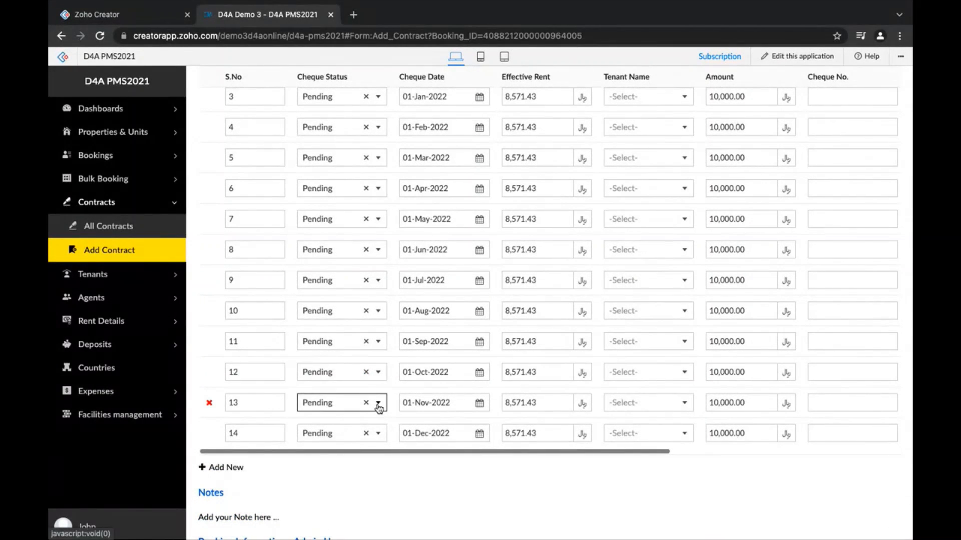
pyautogui.click(378, 402)
pyautogui.click(455, 473)
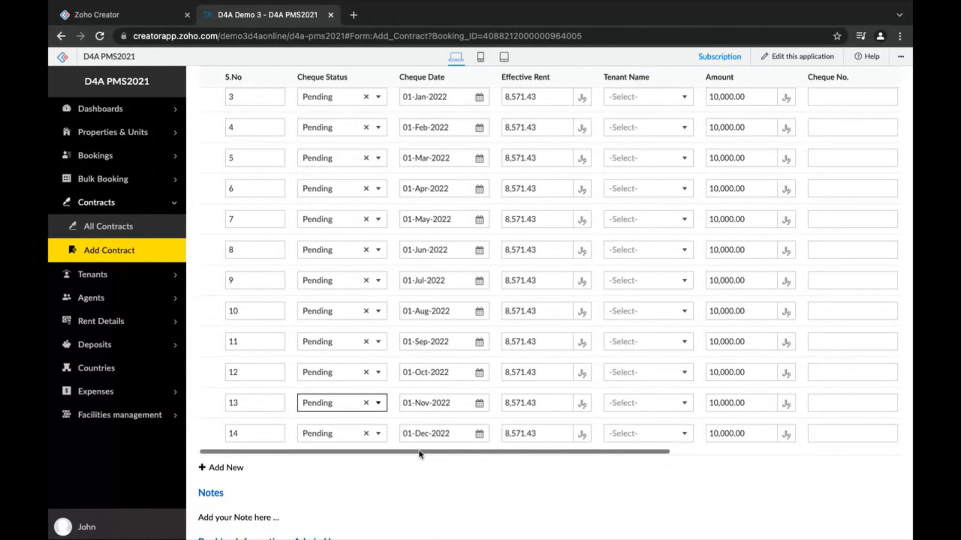
pyautogui.click(378, 436)
pyautogui.scroll(-1, 377, 418)
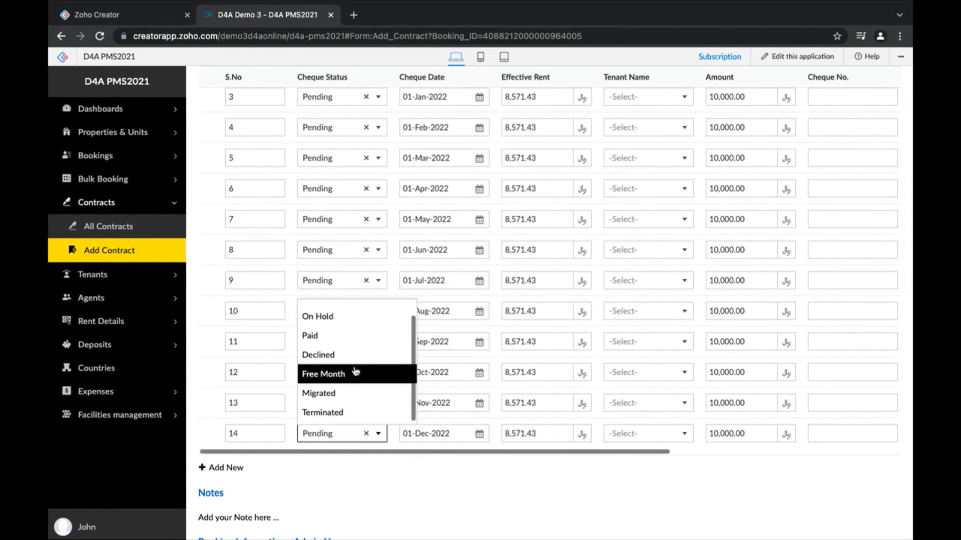
pyautogui.click(357, 374)
# Set the cheque status of rental row 1, dated 01-Nov-2021, to Free Month
pyautogui.scroll(5, 356, 376)
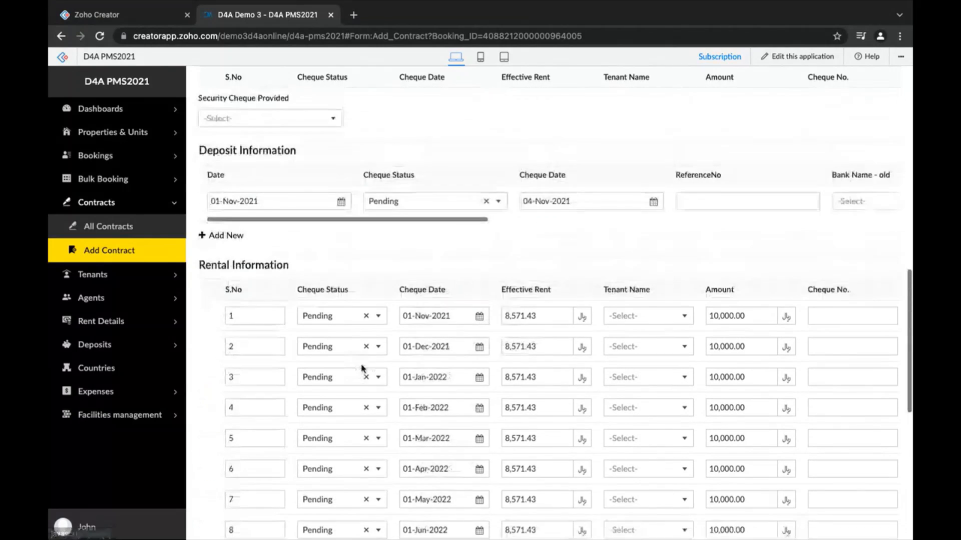
pyautogui.click(378, 294)
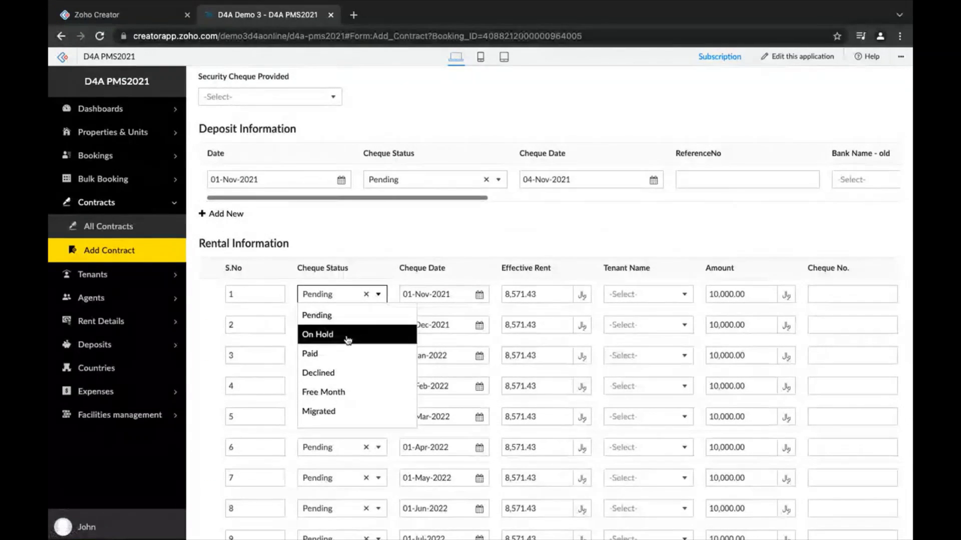
pyautogui.click(345, 392)
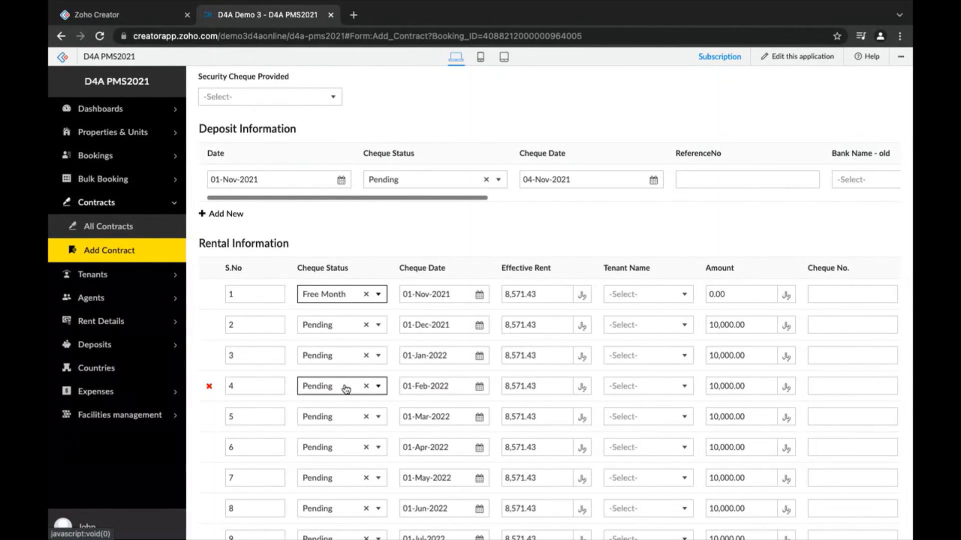
# Review the contract totals and the rental schedule, including the cheque status options available for rental row 2
pyautogui.scroll(-2, 480, 430)
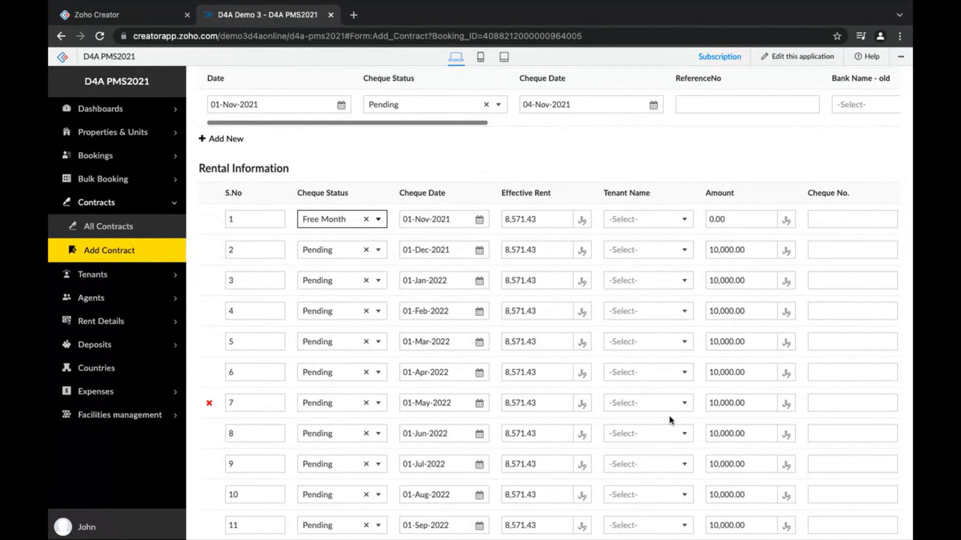
pyautogui.scroll(2, 671, 420)
pyautogui.scroll(5, 671, 419)
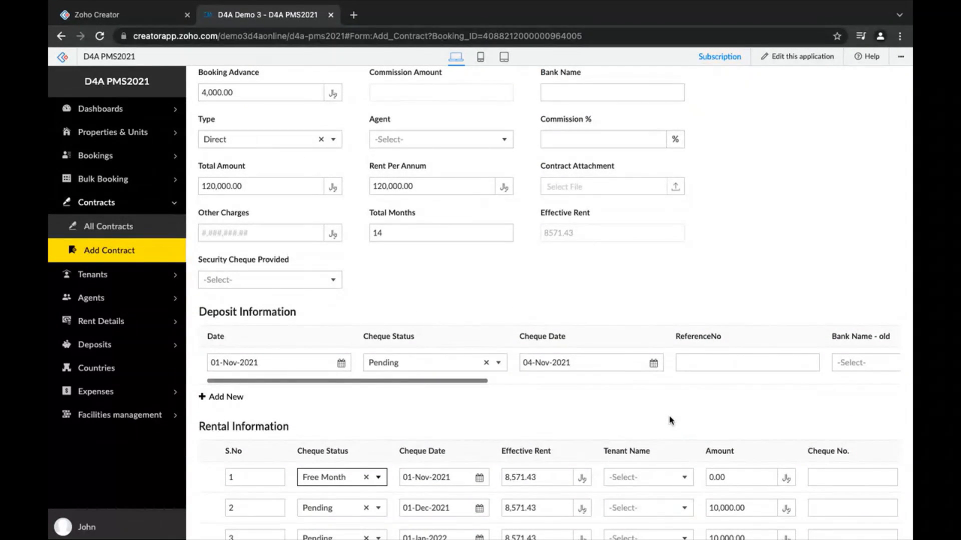
pyautogui.scroll(-4, 671, 419)
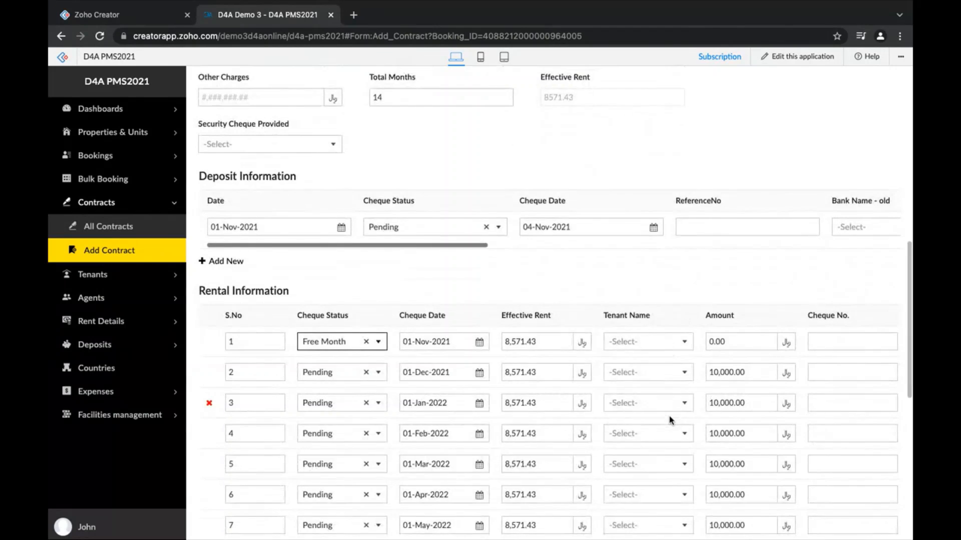
pyautogui.scroll(-7, 671, 420)
pyautogui.scroll(-3, 671, 419)
pyautogui.scroll(3, 534, 476)
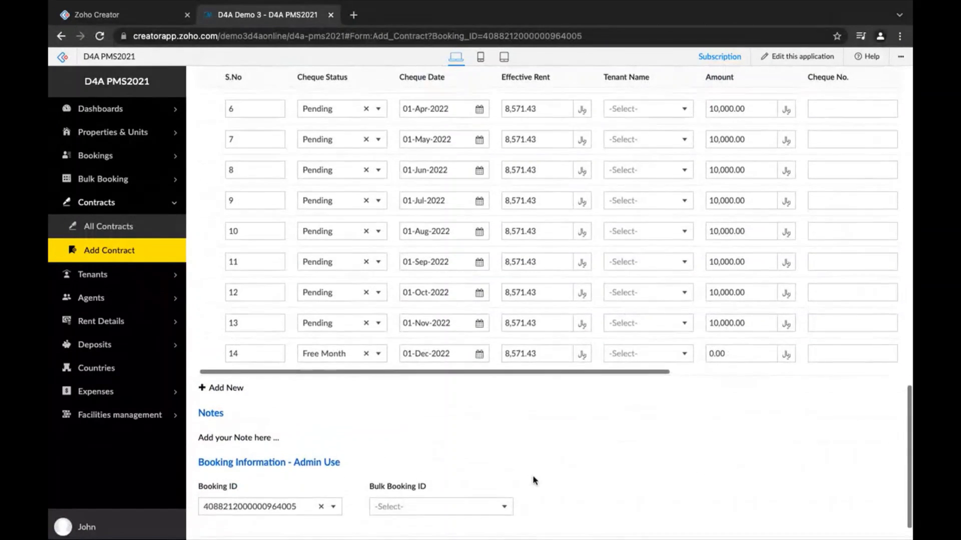
pyautogui.scroll(2, 533, 476)
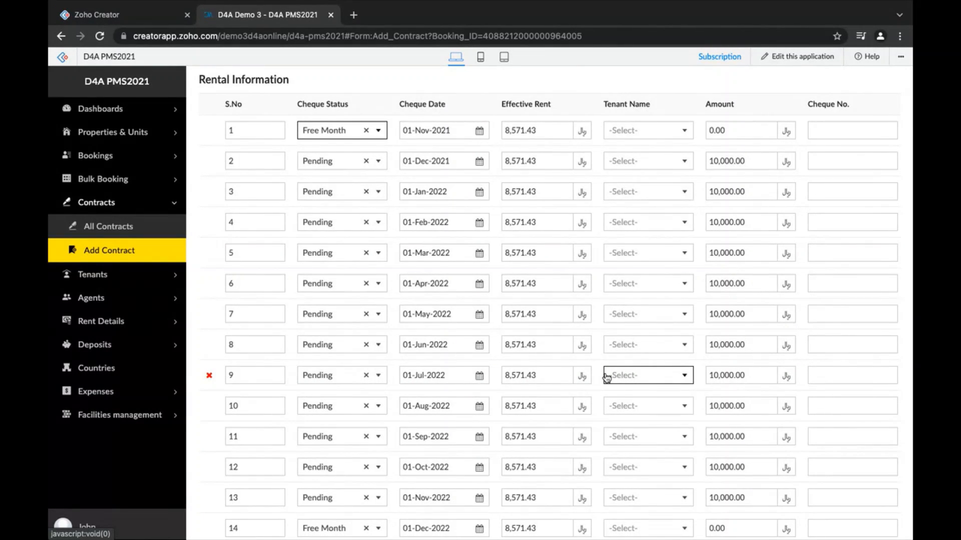
pyautogui.click(363, 169)
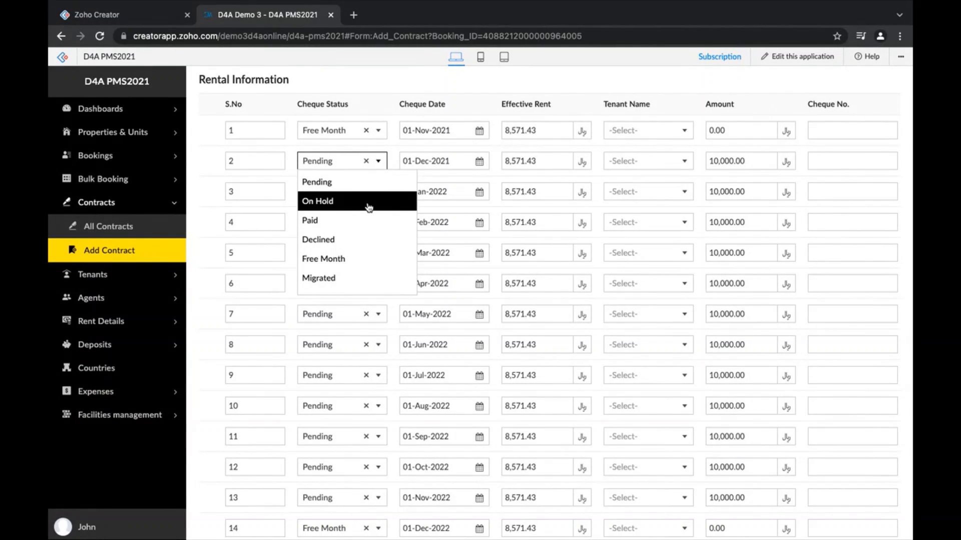
pyautogui.click(483, 81)
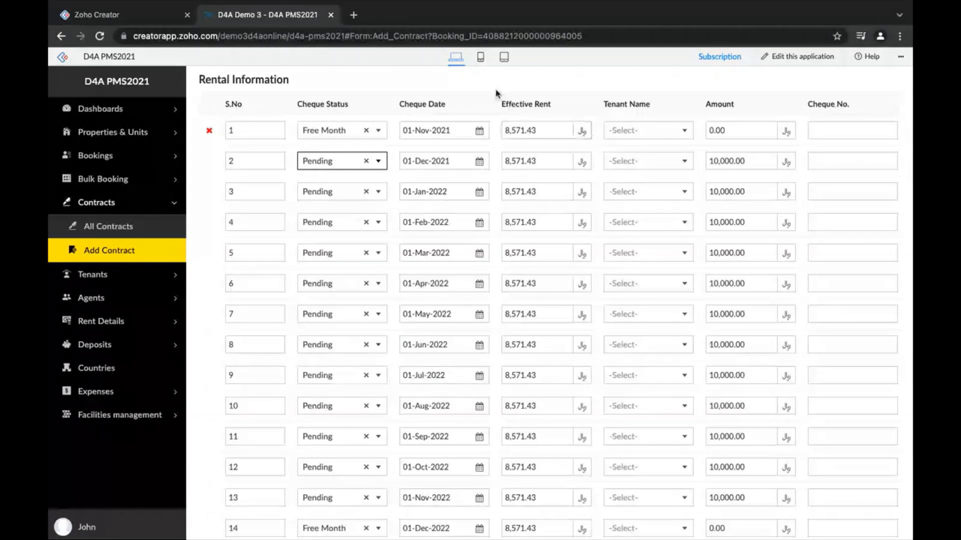
# Look over the 14 rental schedule rows and submit the new contract
pyautogui.click(508, 281)
pyautogui.scroll(-1, 508, 275)
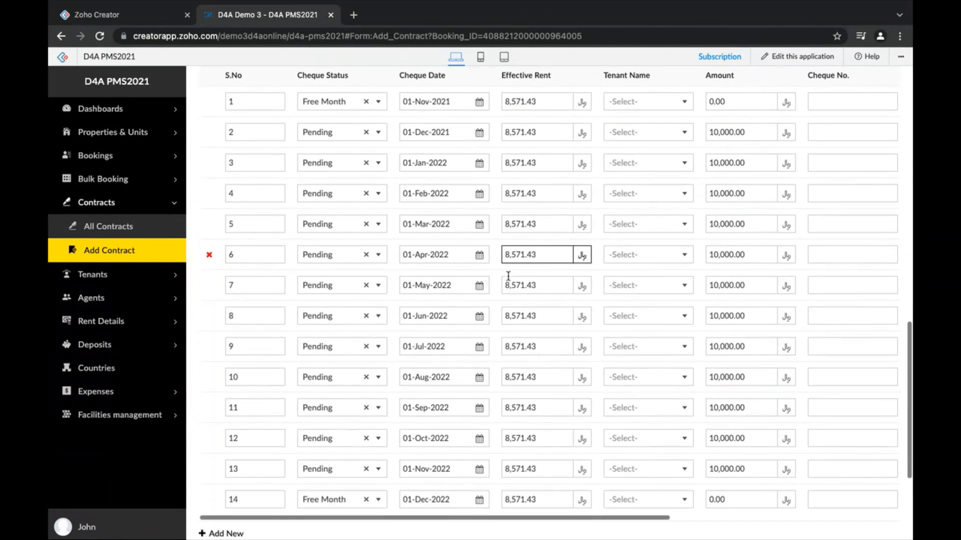
pyautogui.click(508, 276)
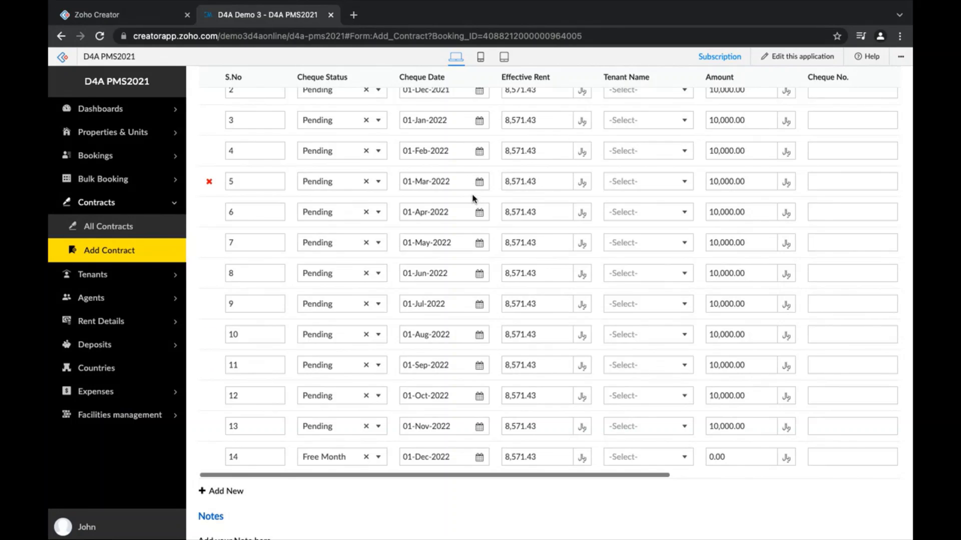
pyautogui.scroll(1, 476, 198)
pyautogui.scroll(-1, 474, 200)
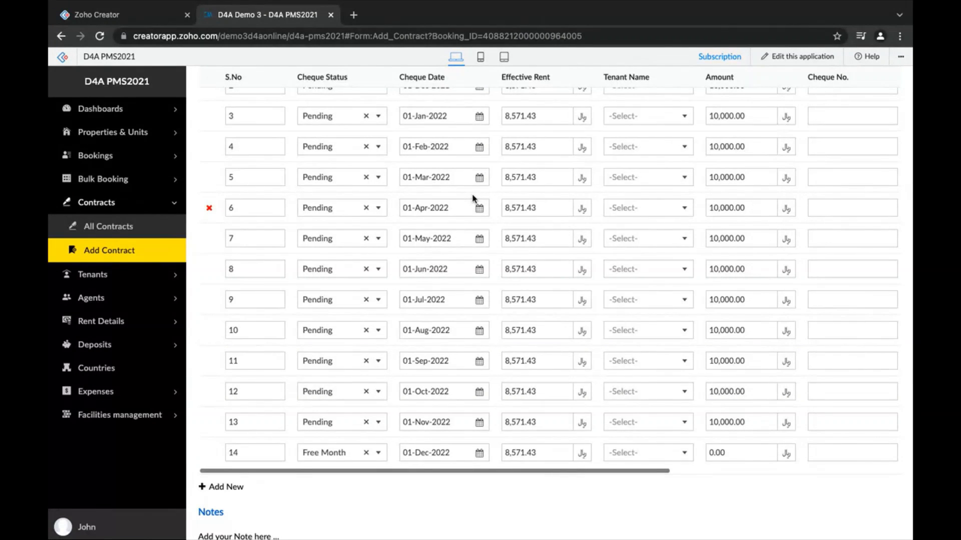
pyautogui.scroll(-3, 493, 414)
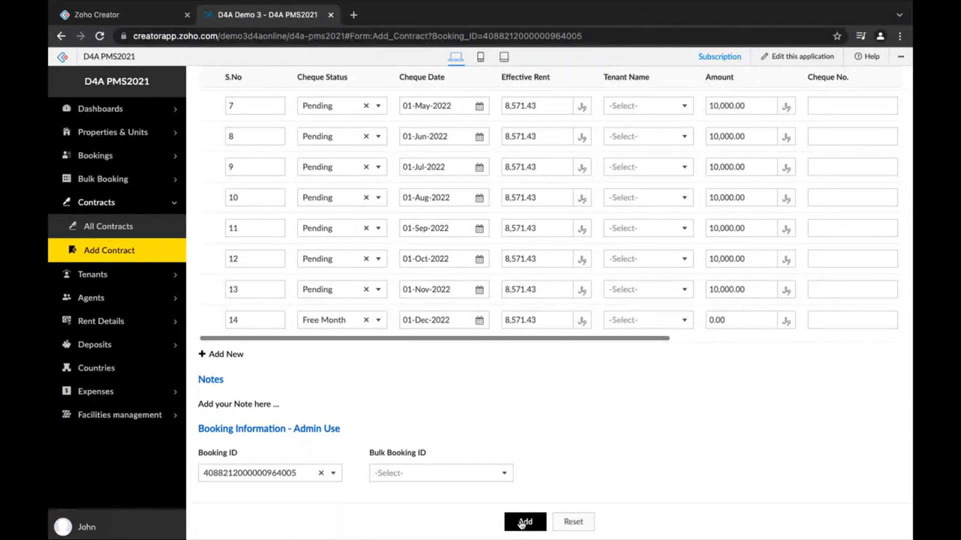
pyautogui.click(522, 523)
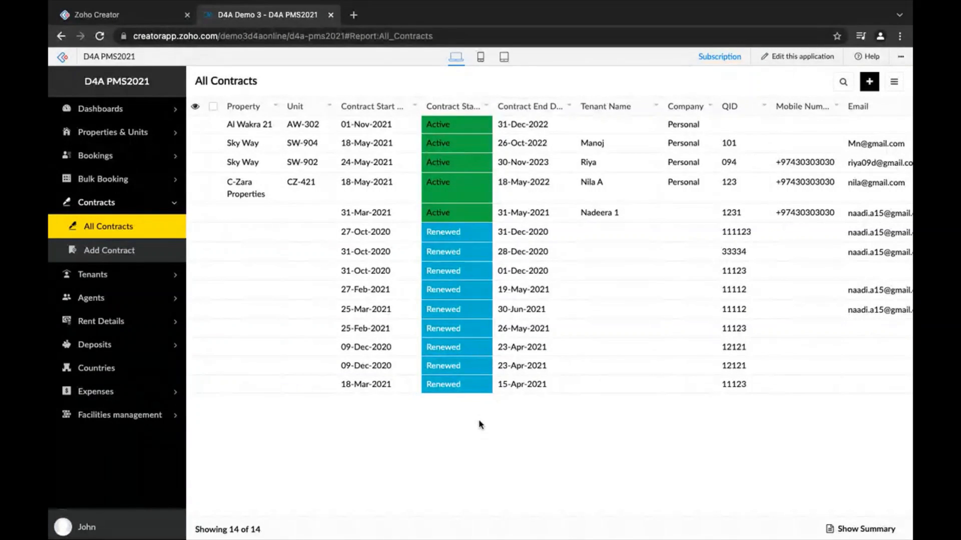
# Switch to PMS FLOW.pdf and examine the process from contract renewal back up through approval, procurement and booking
pyautogui.hotkey('ctrl', 'Left')
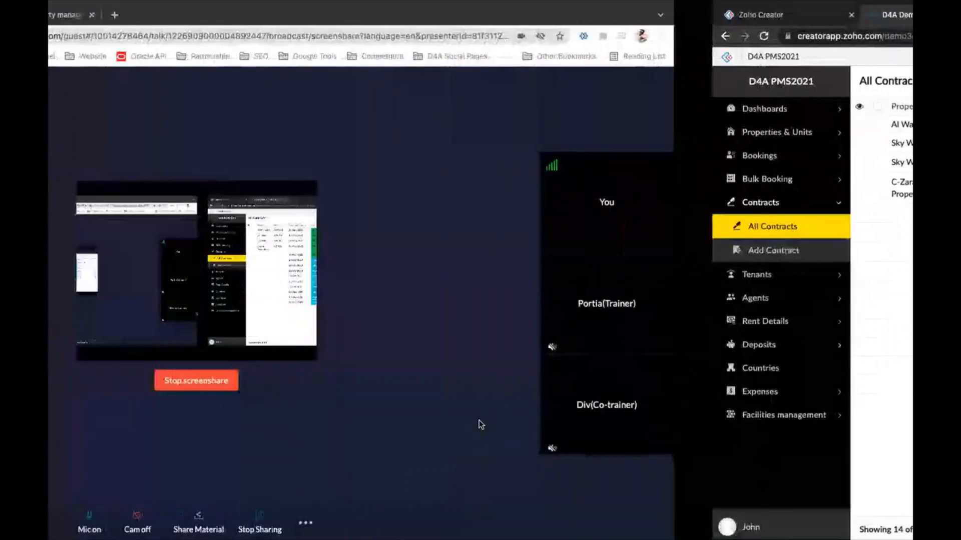
pyautogui.hotkey('ctrl', 'Left')
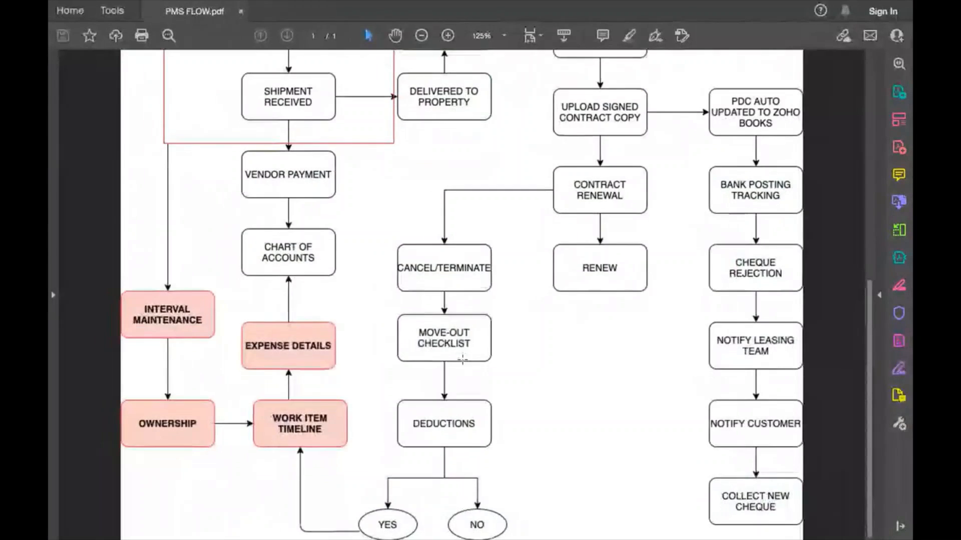
pyautogui.scroll(5, 462, 359)
pyautogui.scroll(4, 462, 360)
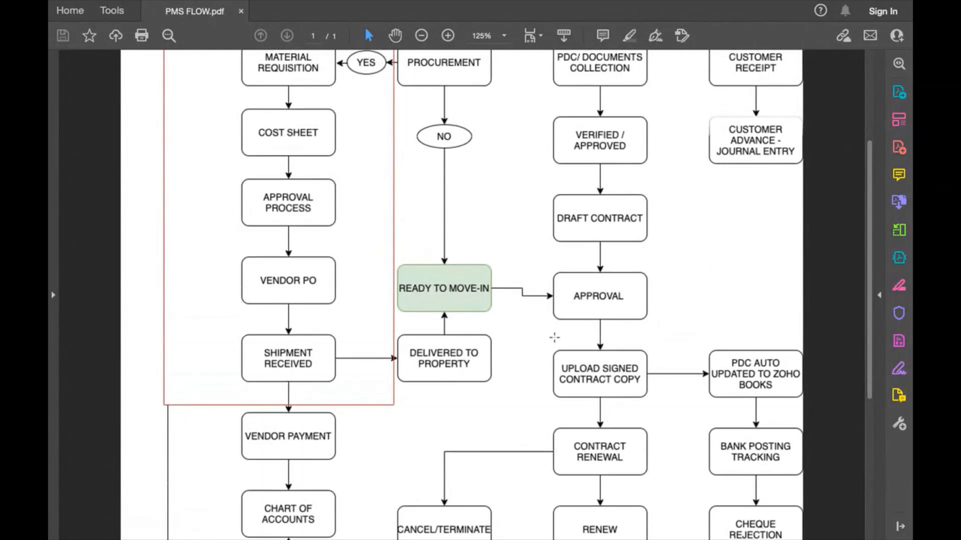
pyautogui.scroll(3, 554, 337)
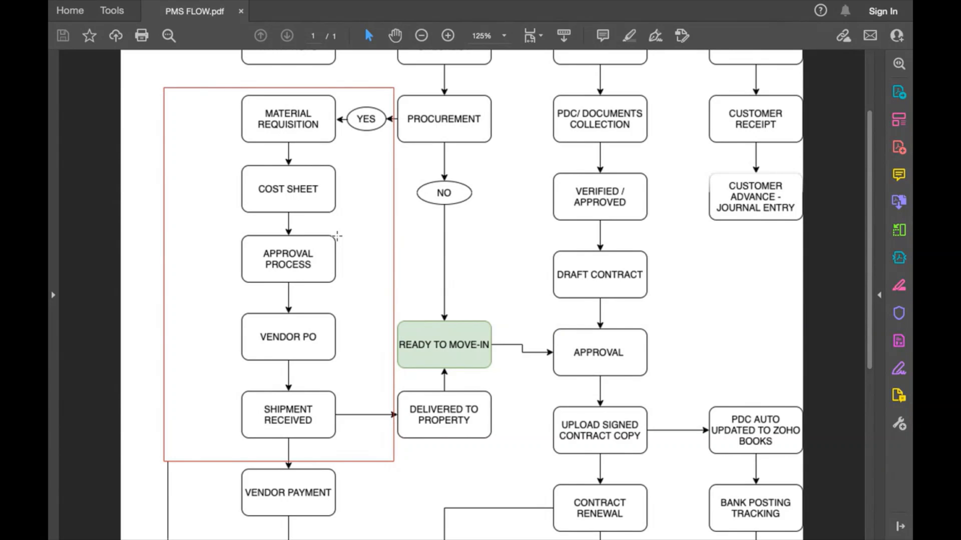
pyautogui.scroll(4, 399, 235)
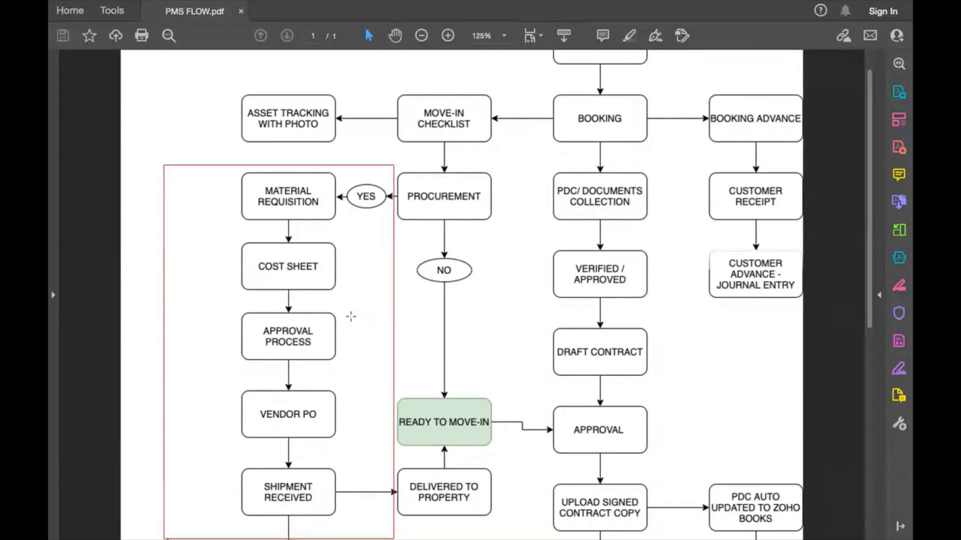
# Return to the All Contracts report and review the details of the Al Wakra 21 contract for unit AW-302
pyautogui.hotkey('ctrl', 'Right')
pyautogui.hotkey('ctrl', 'Right')
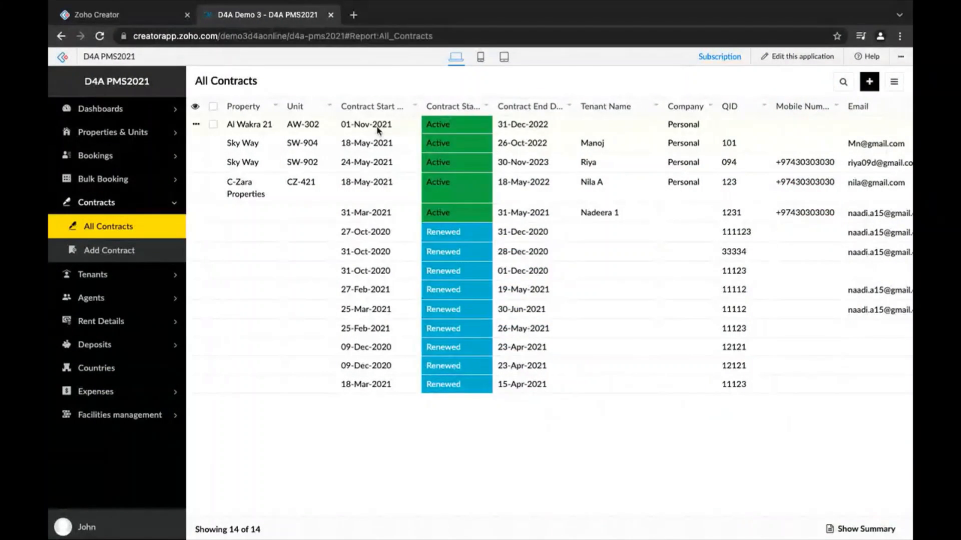
pyautogui.click(377, 125)
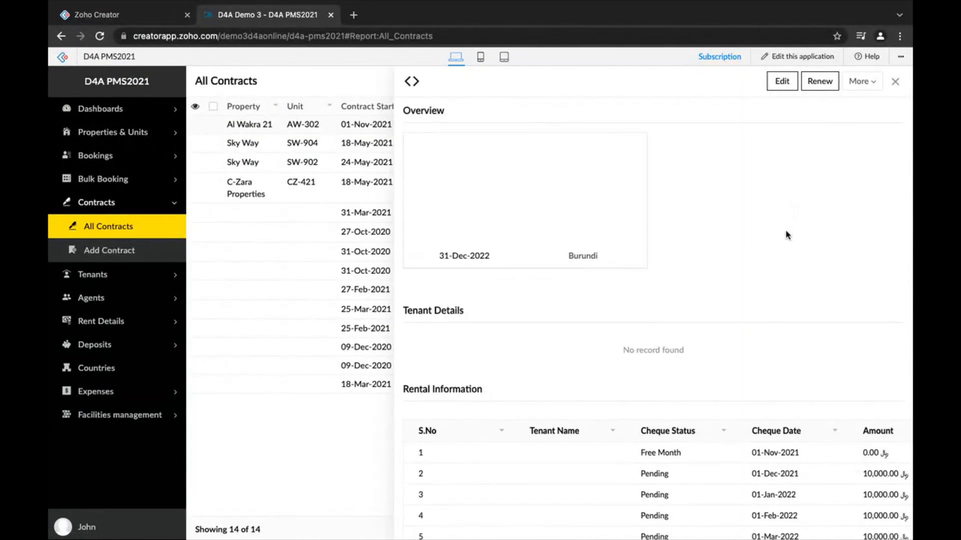
pyautogui.scroll(-3, 785, 229)
pyautogui.scroll(3, 786, 231)
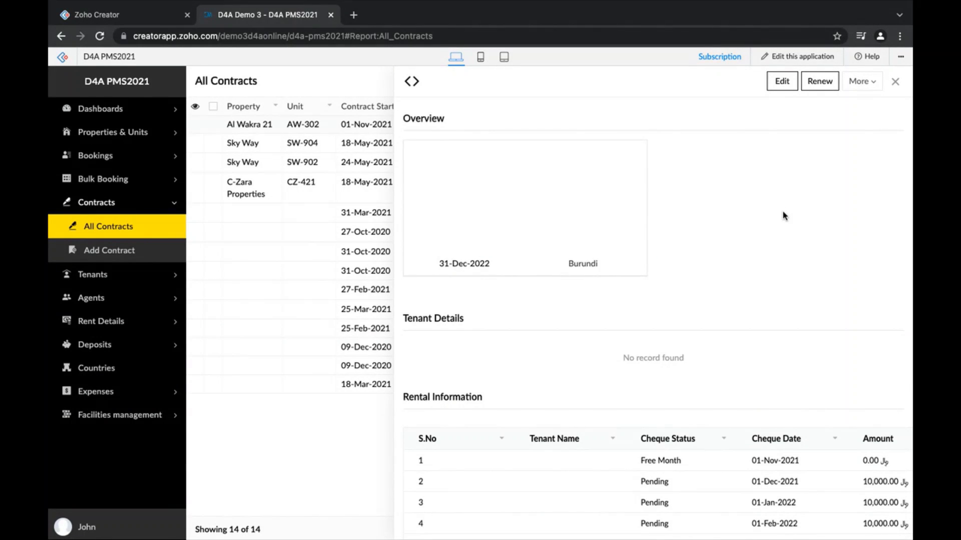
# Start the renewal of the AW-302 contract and review the contract form it opens, including the contract start date
pyautogui.click(823, 84)
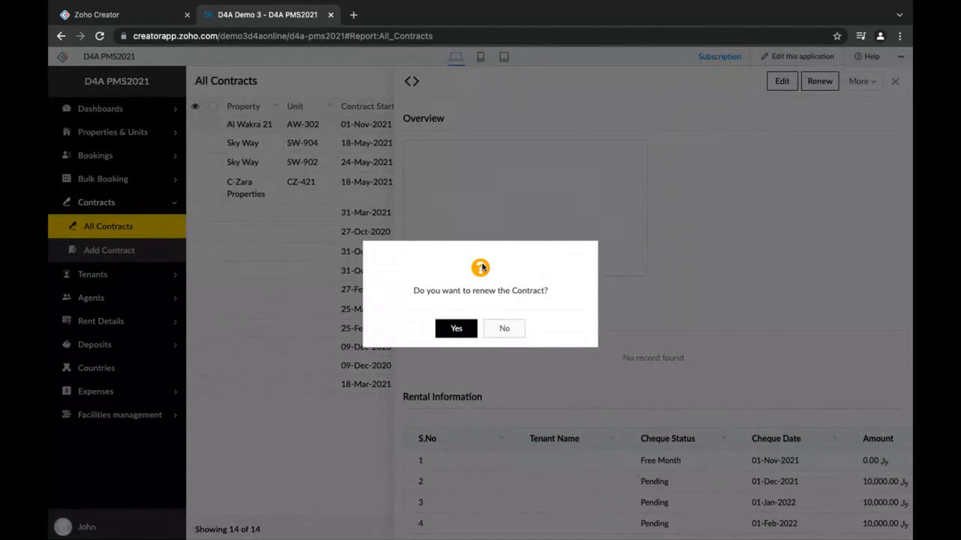
pyautogui.click(455, 329)
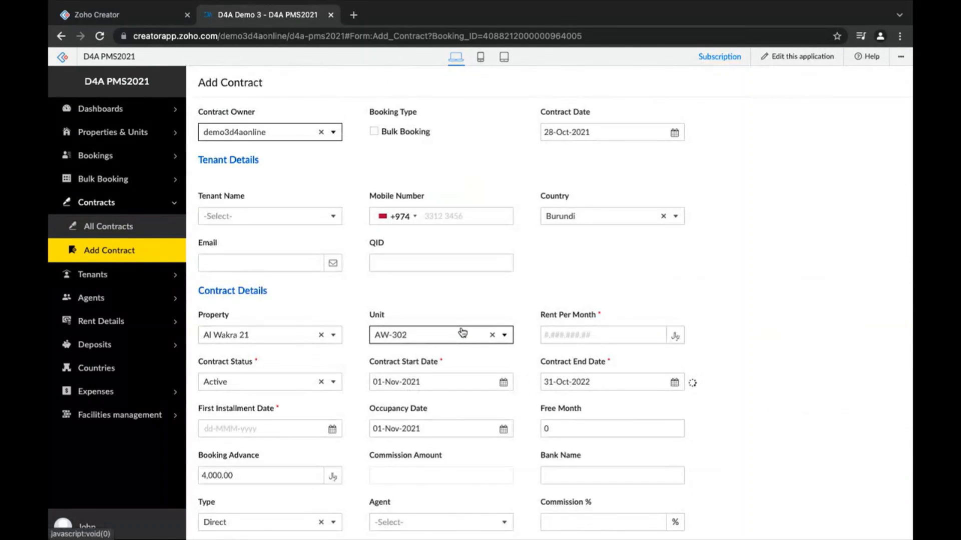
pyautogui.click(554, 334)
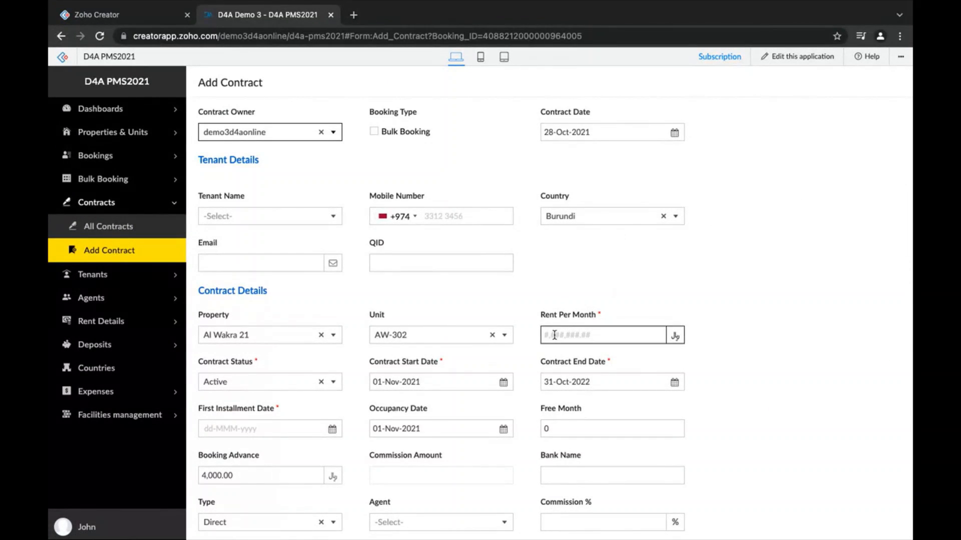
pyautogui.scroll(-2, 575, 315)
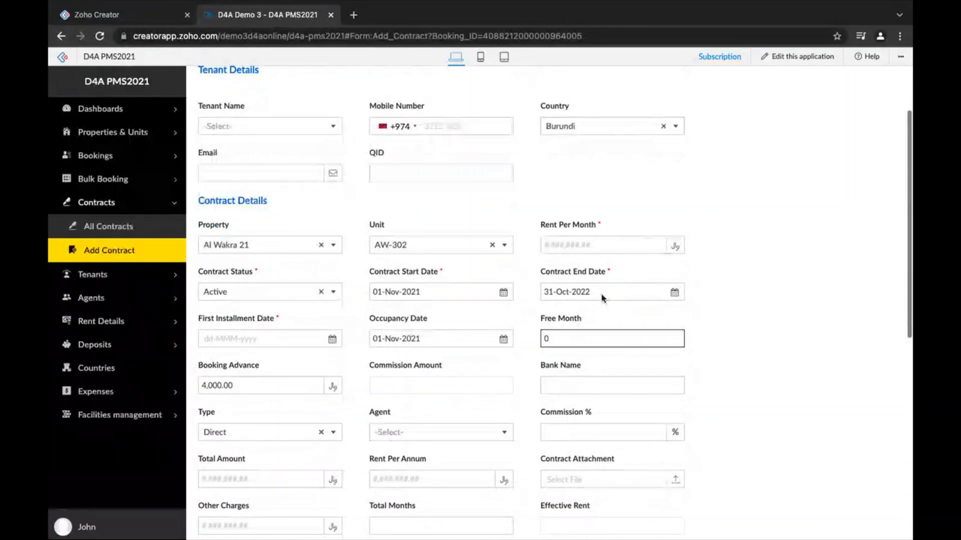
pyautogui.scroll(-7, 489, 450)
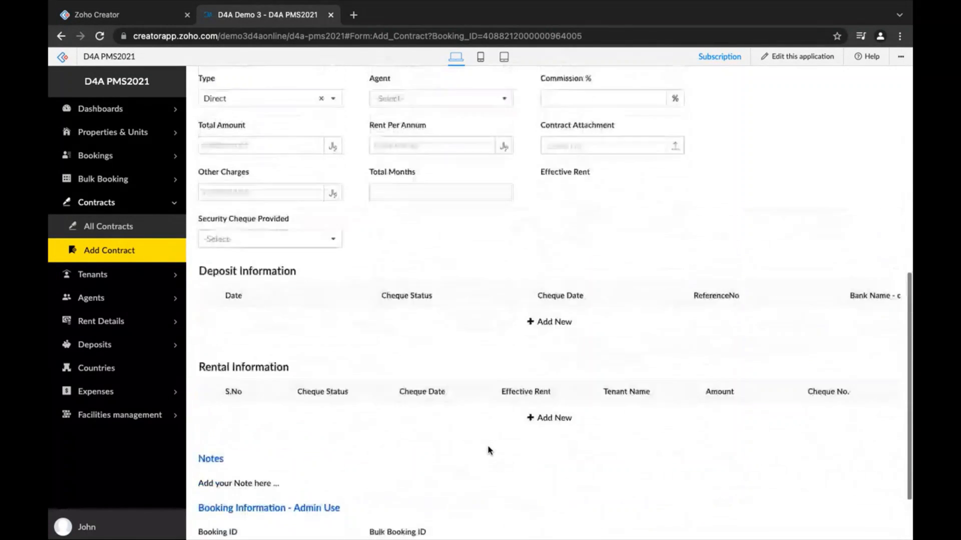
pyautogui.scroll(4, 500, 300)
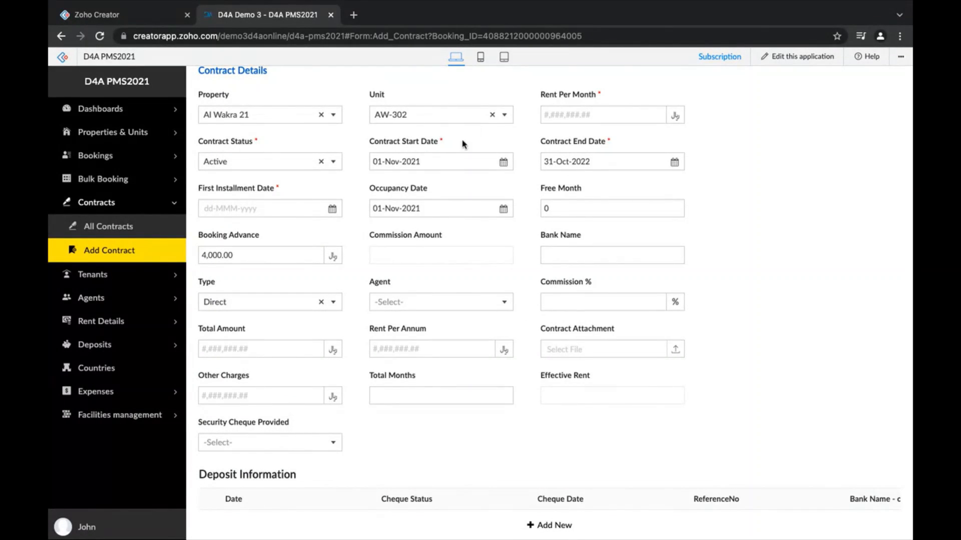
pyautogui.click(435, 158)
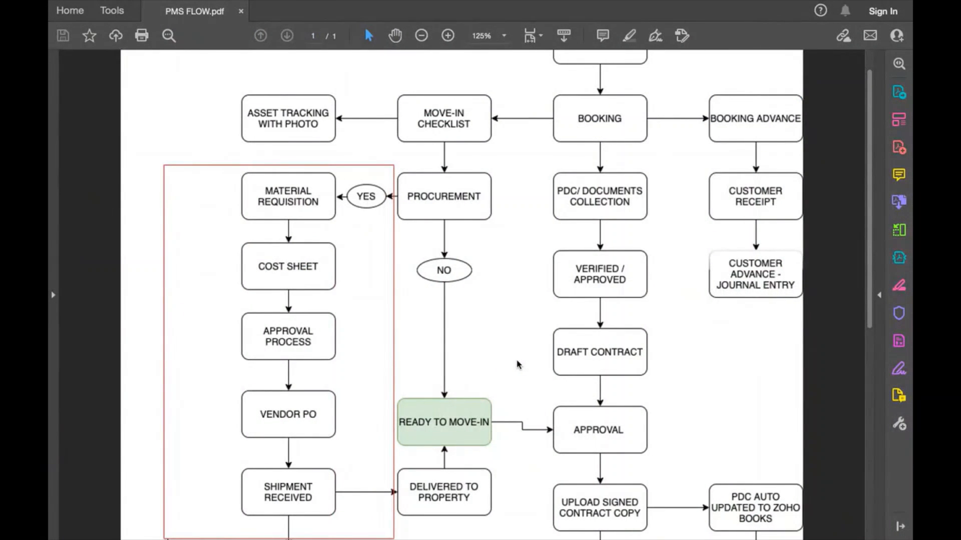
# Examine the enquiry and booking stages of the PMS FLOW.pdf flowchart, then return to the contract's rental information
pyautogui.scroll(2, 518, 364)
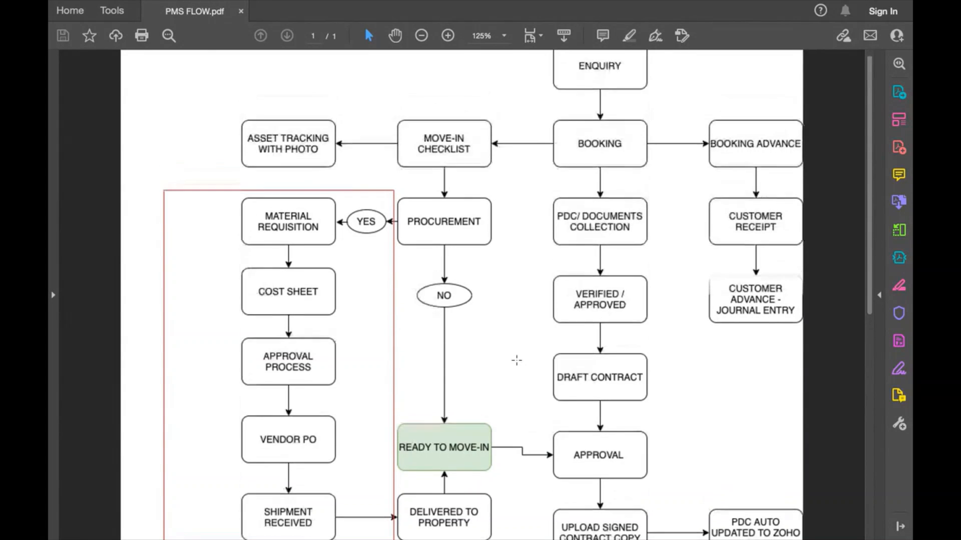
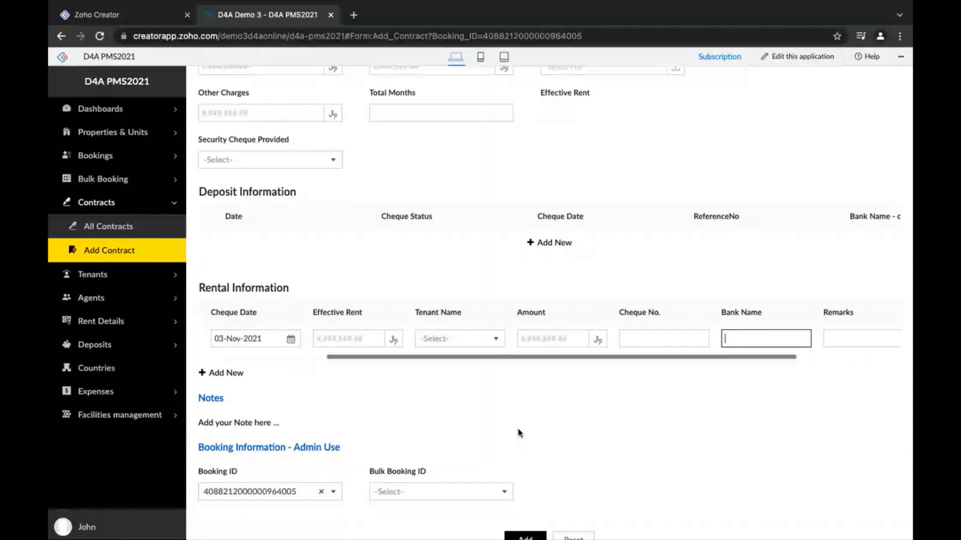
pyautogui.click(259, 339)
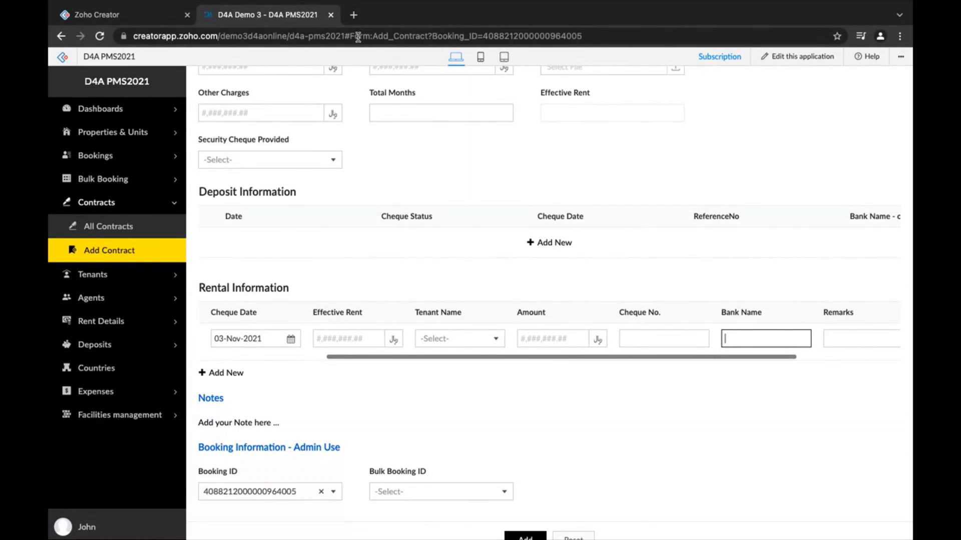
# Open Zoho Books at books.zoho.com in a new browser tab alongside the contract form
pyautogui.click(353, 16)
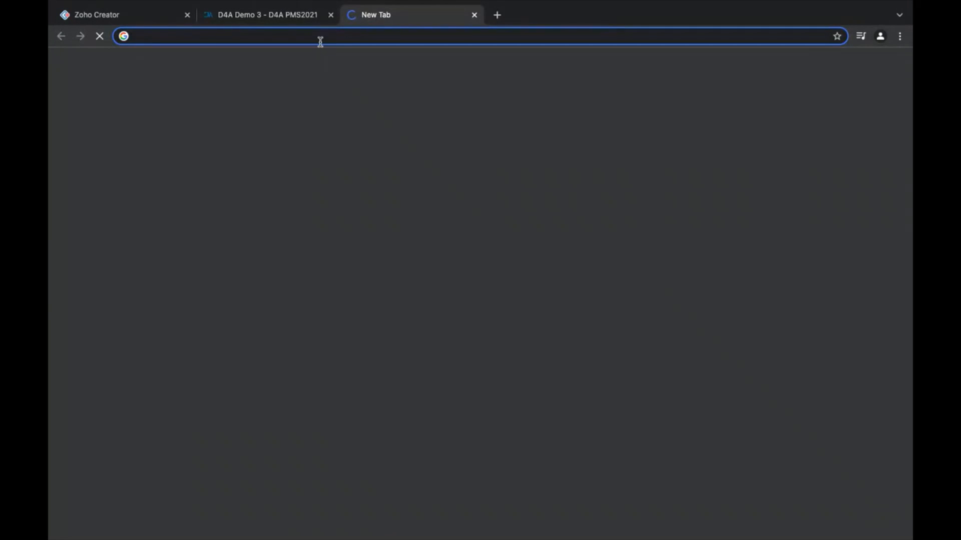
pyautogui.write('bo')
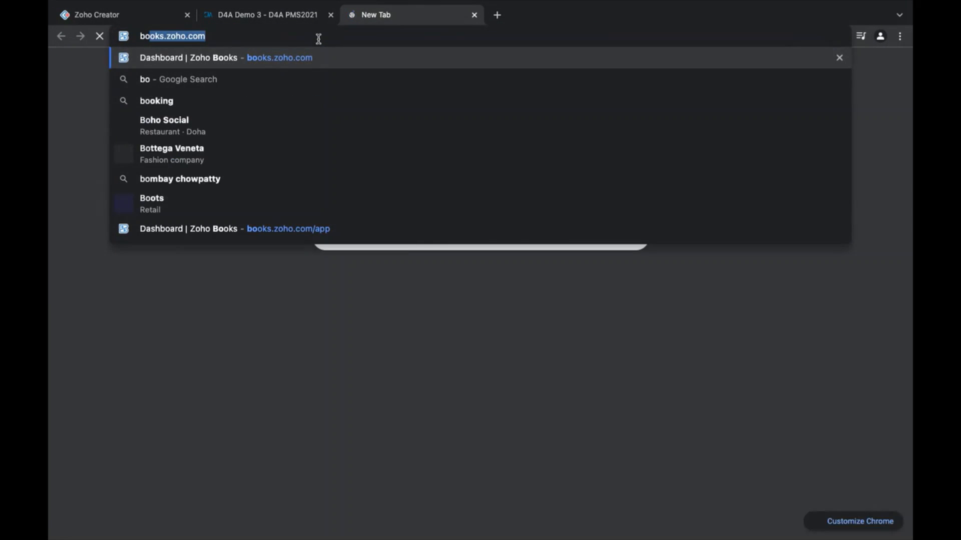
pyautogui.press('Return')
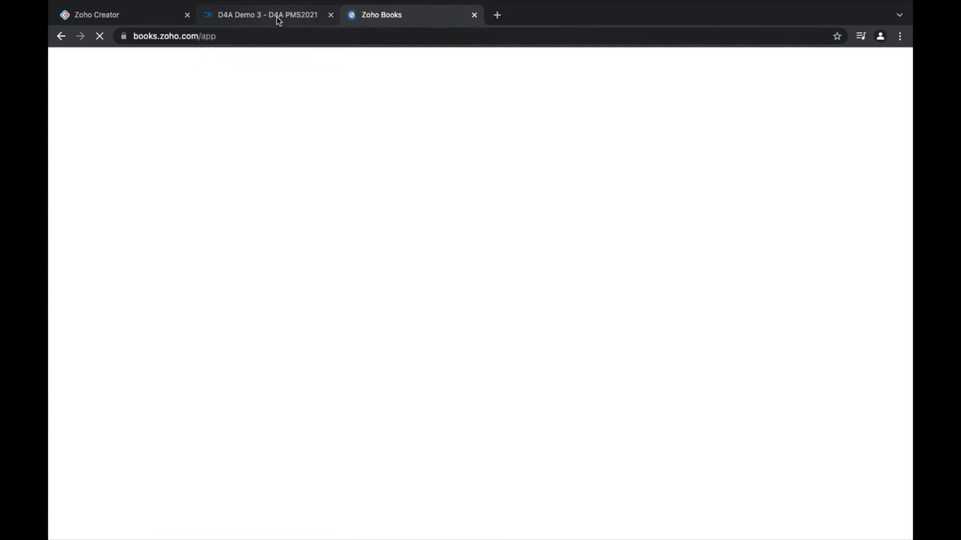
pyautogui.click(279, 19)
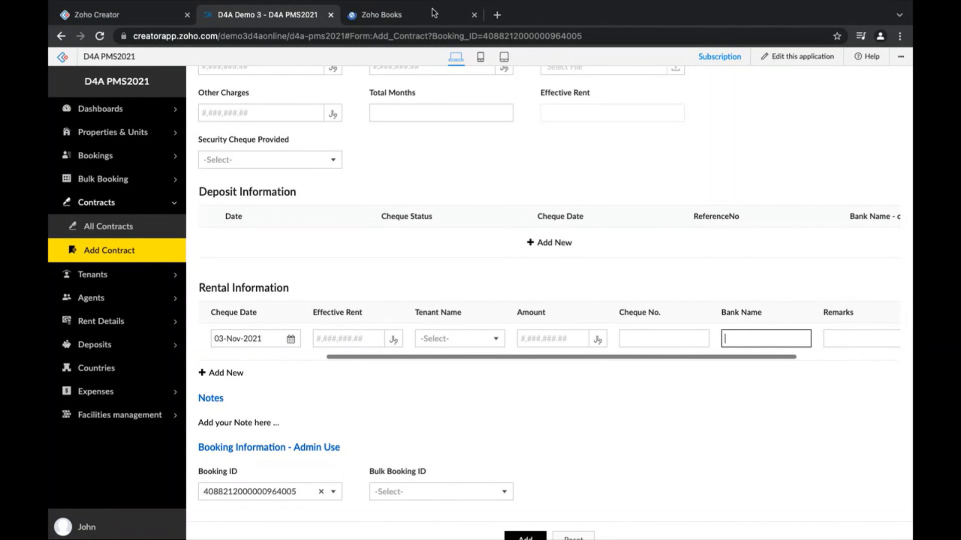
pyautogui.click(408, 17)
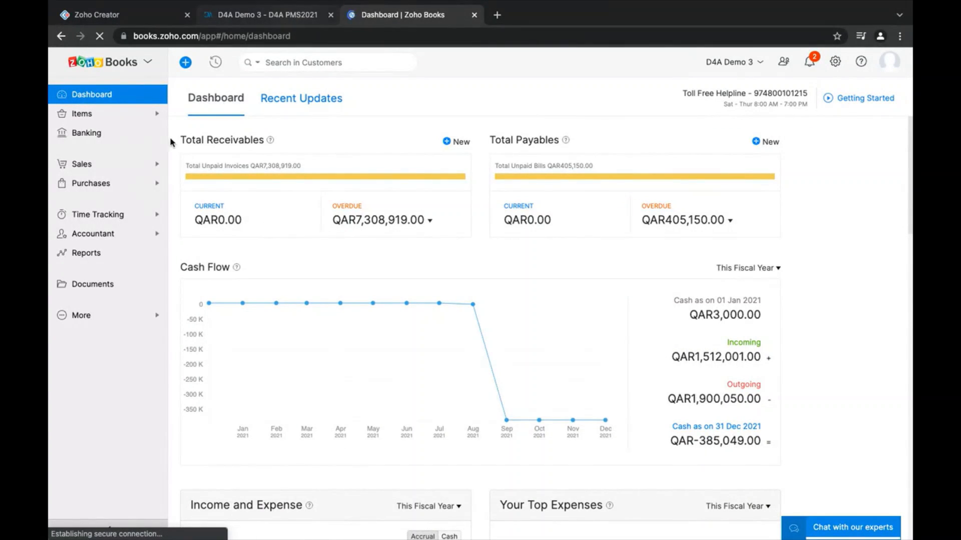
# Open the list of all sales invoices and look through its entries
pyautogui.click(155, 164)
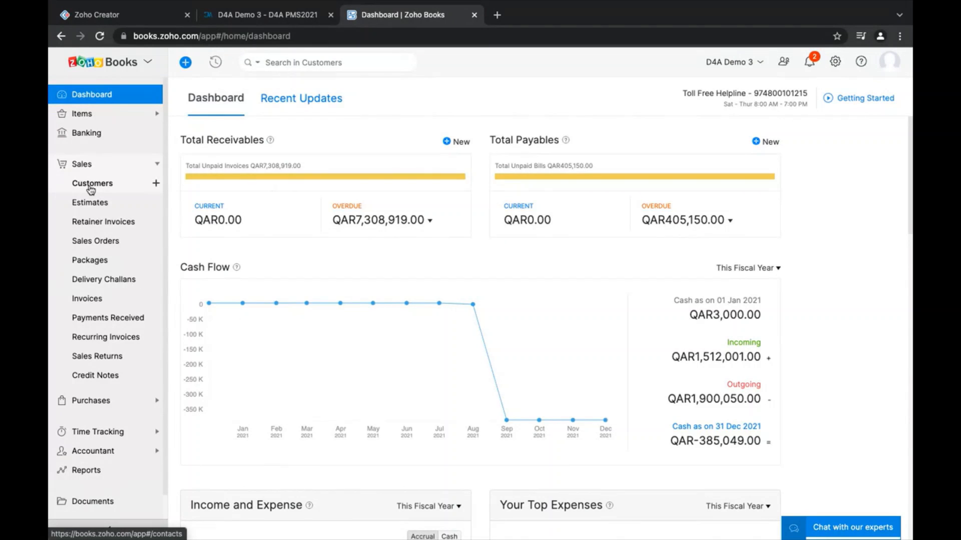
pyautogui.scroll(-1, 103, 265)
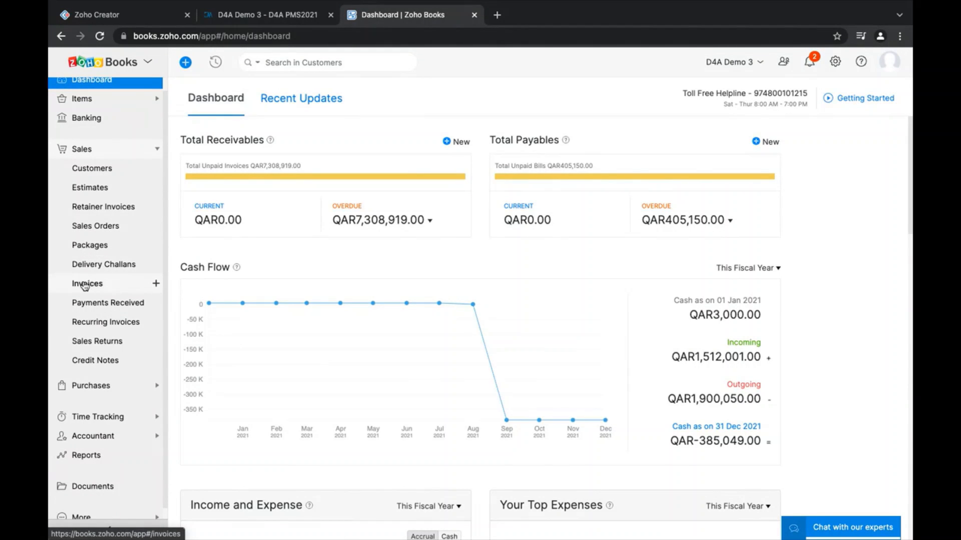
pyautogui.click(87, 284)
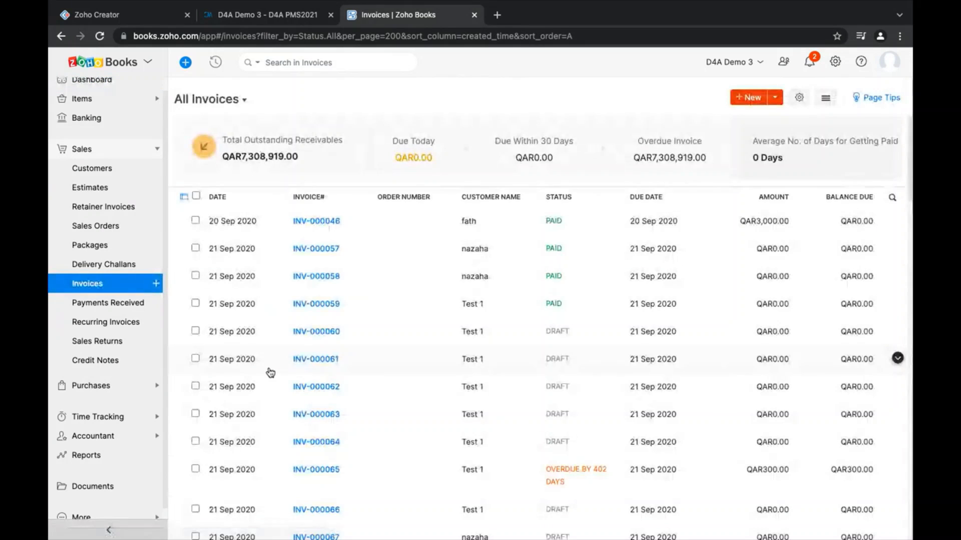
pyautogui.scroll(-5, 271, 373)
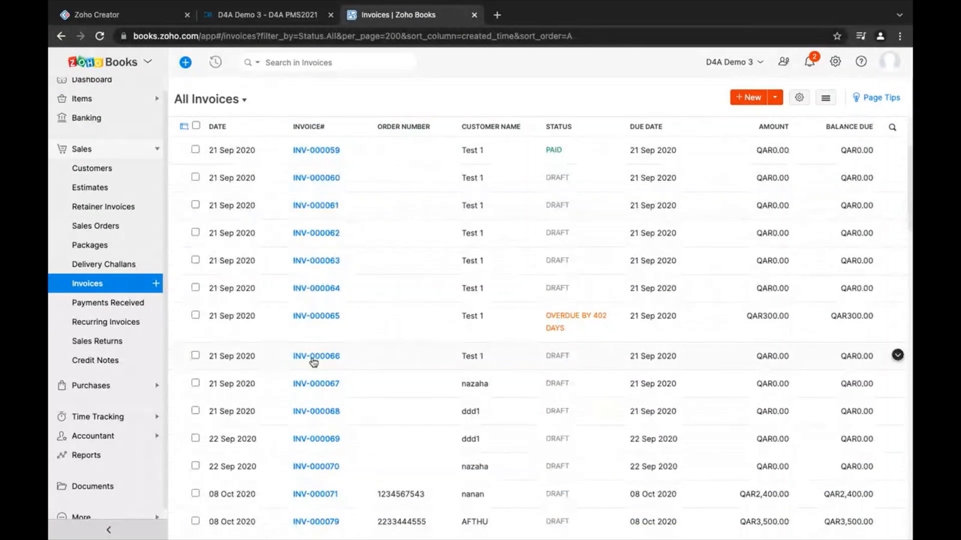
# Switch back to D4A PMS2021 and open the Bulk Booking form
pyautogui.click(276, 14)
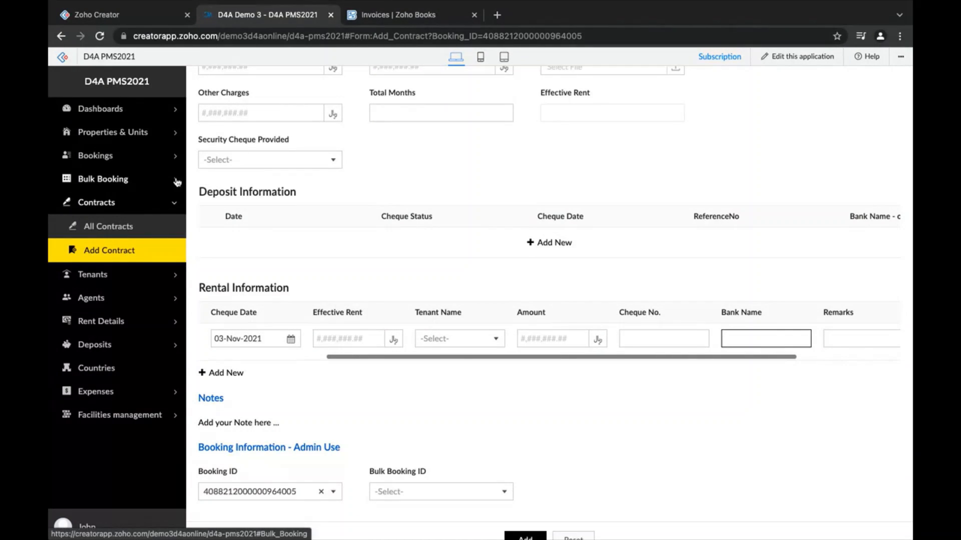
pyautogui.click(177, 182)
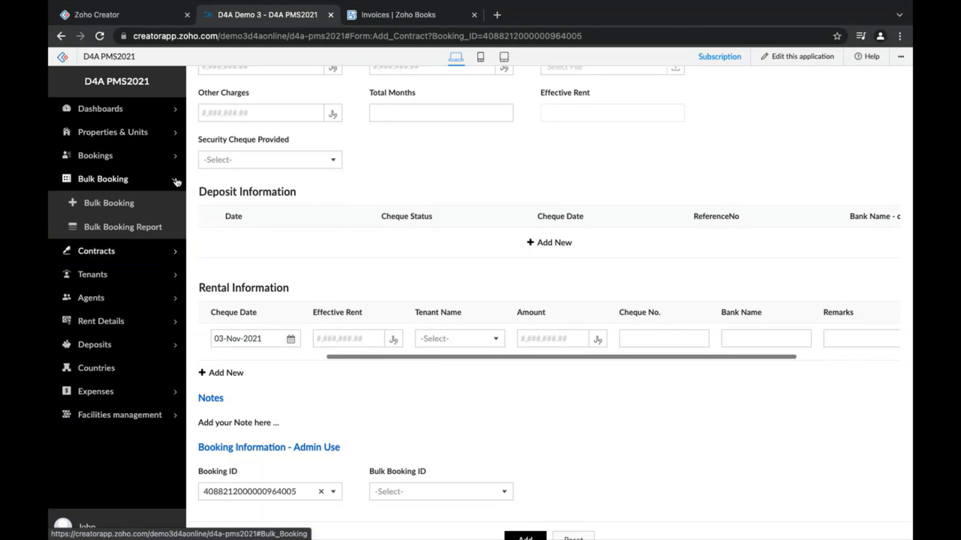
pyautogui.click(118, 204)
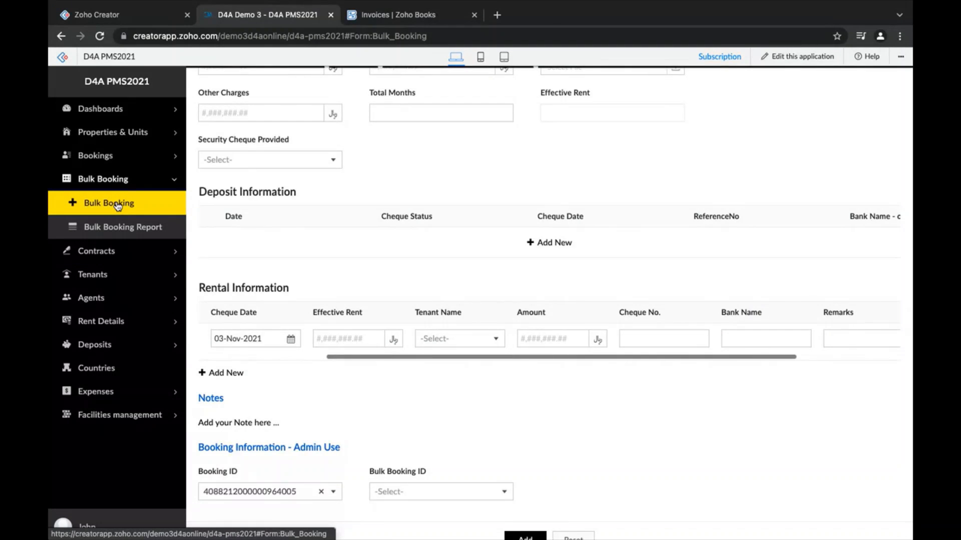
# Select Al Wakra 21 as the bulk booking's property and check which bulk units are offered for it
pyautogui.click(429, 116)
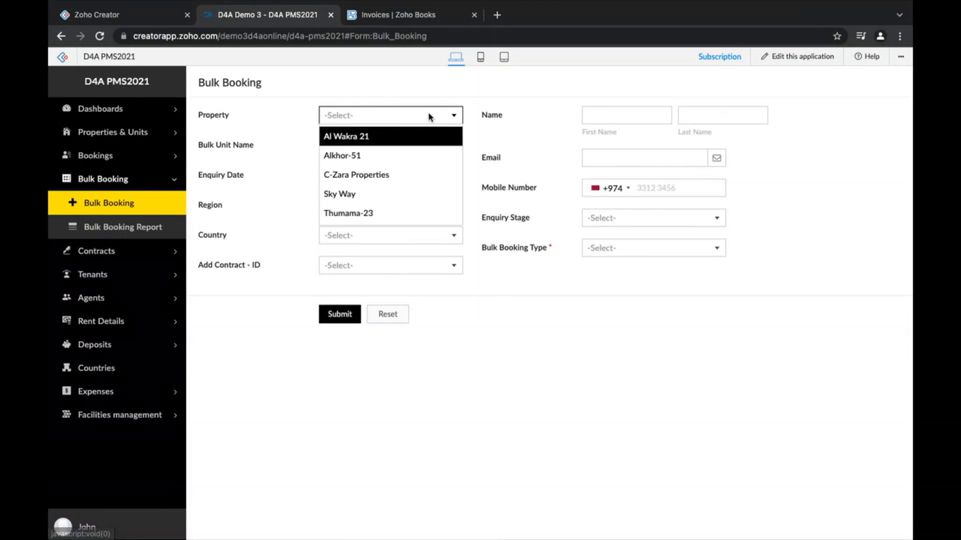
pyautogui.click(383, 135)
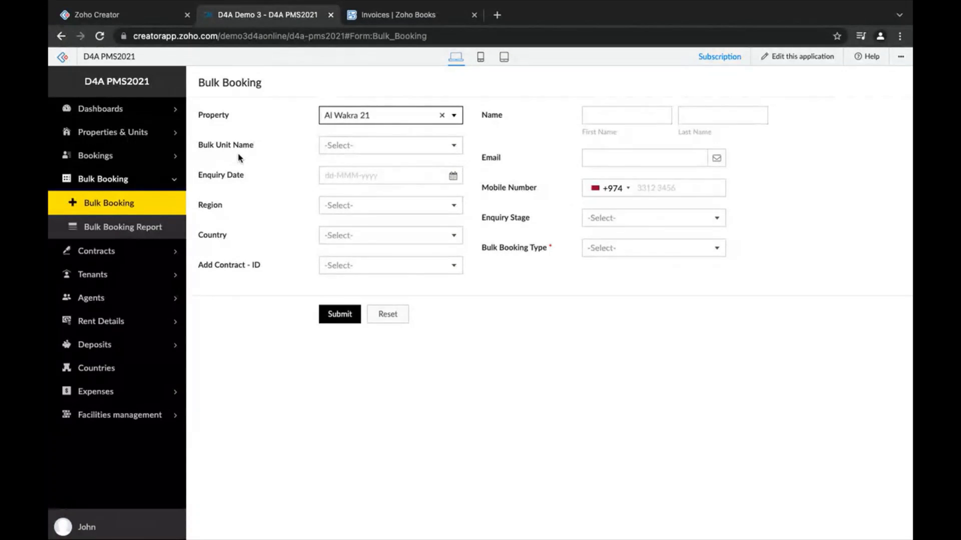
pyautogui.click(421, 145)
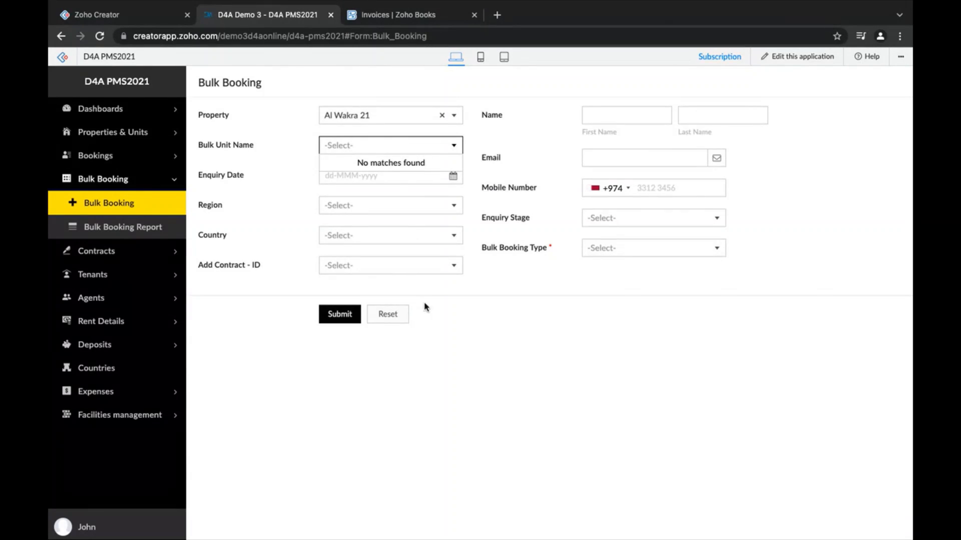
pyautogui.click(440, 374)
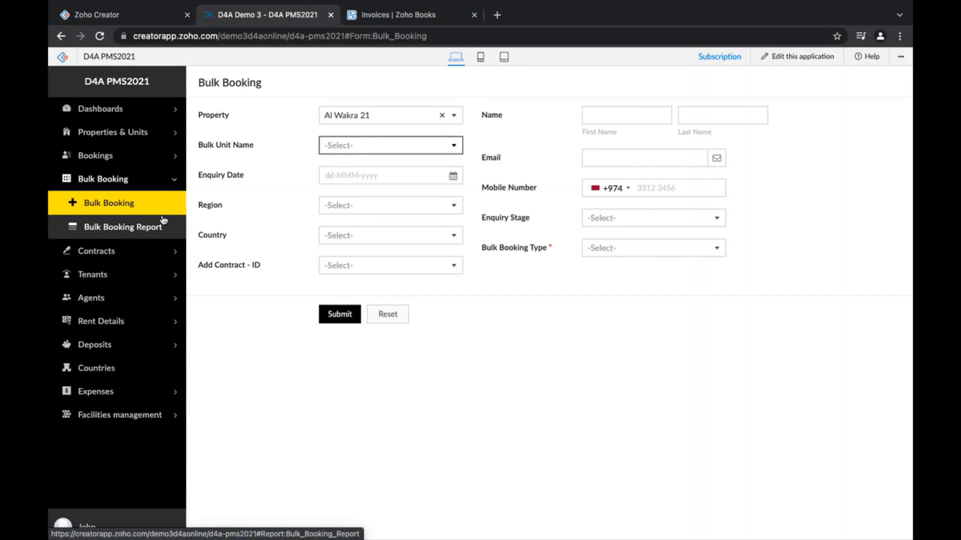
# Open the Al Wakra 21, unit AW-302 contract from the list of all contracts for editing
pyautogui.click(108, 156)
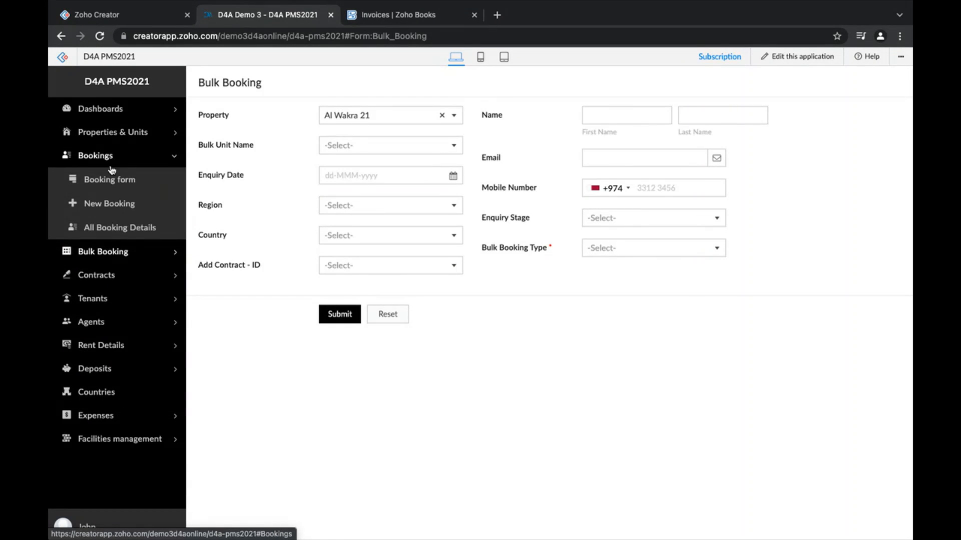
pyautogui.click(86, 275)
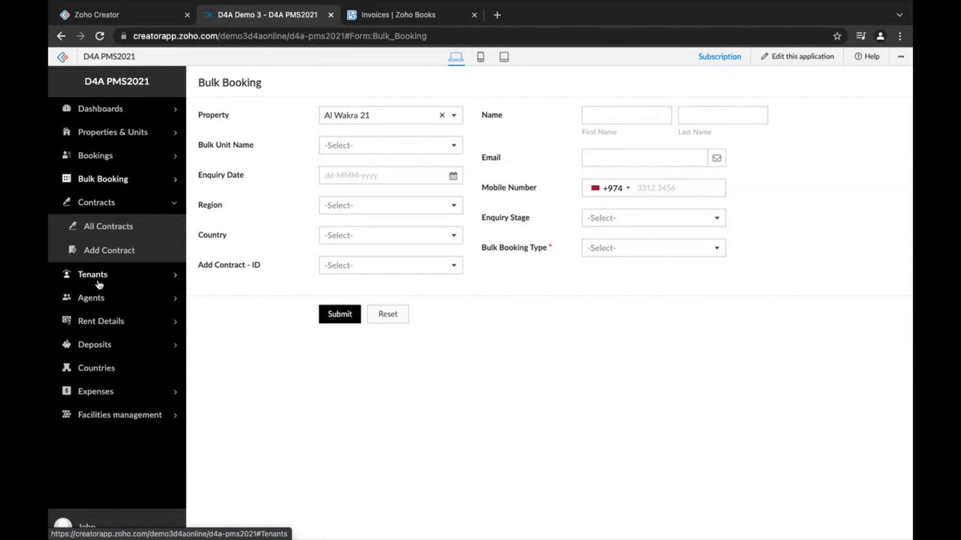
pyautogui.click(108, 233)
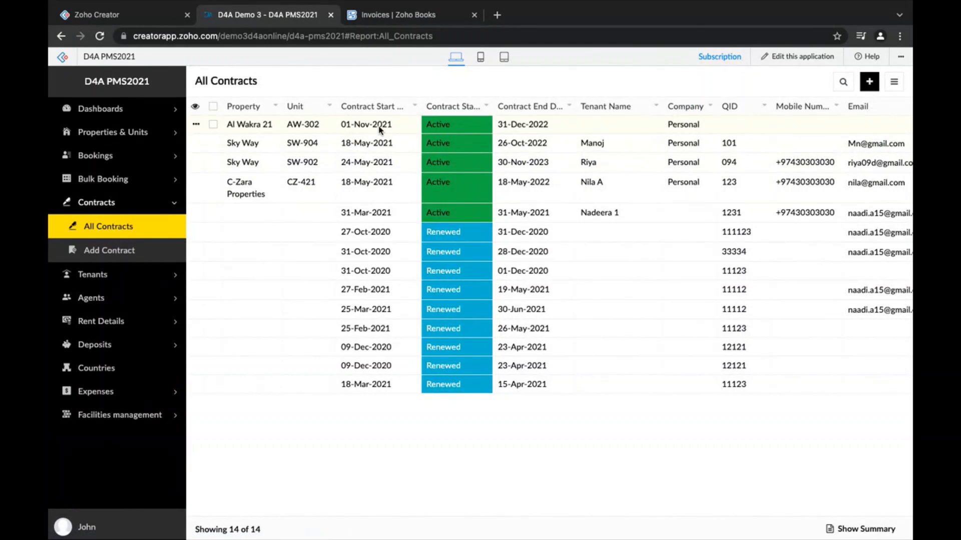
pyautogui.click(378, 126)
pyautogui.click(773, 84)
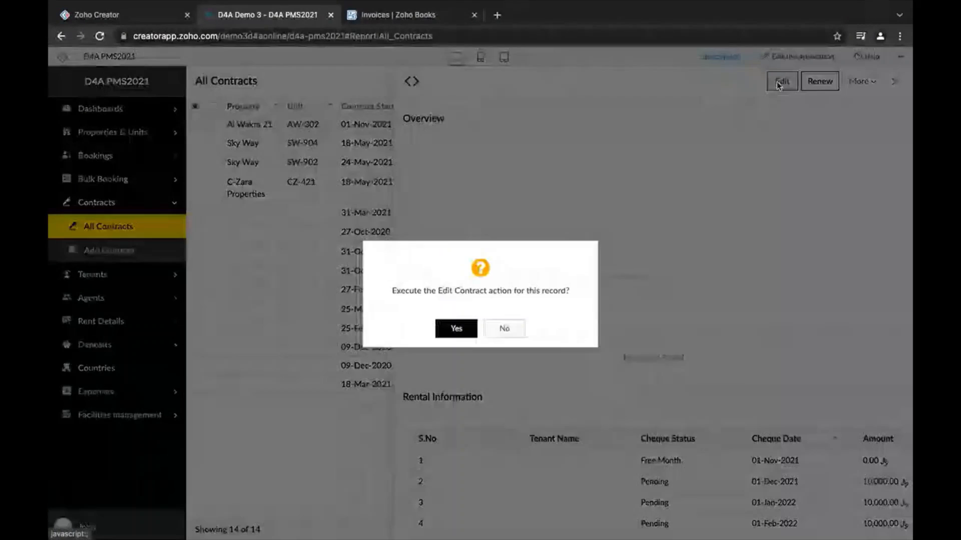
pyautogui.click(465, 328)
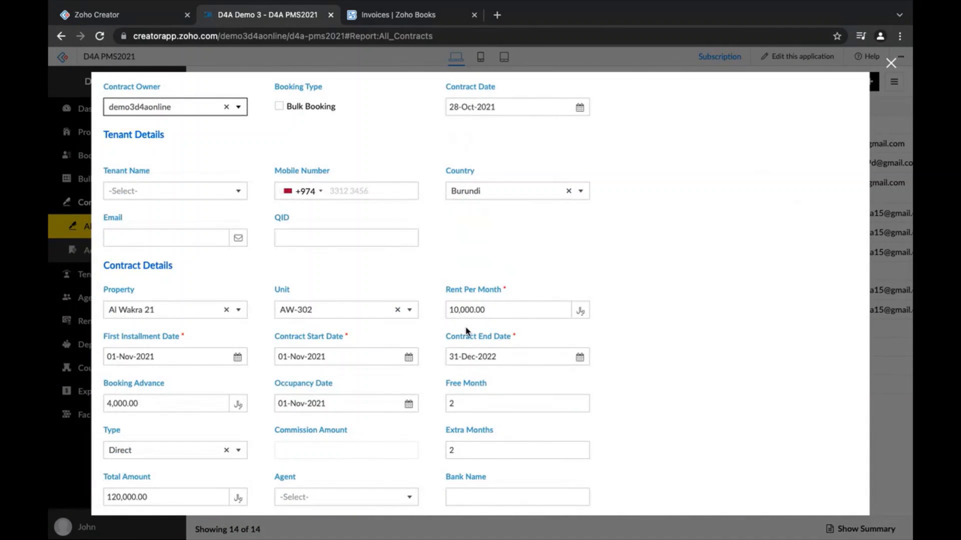
# Examine the contract's rental information, including cheque dates, effective rent and monthly amounts, and close the edit form without updating it
pyautogui.scroll(-2, 467, 331)
pyautogui.scroll(-8, 466, 332)
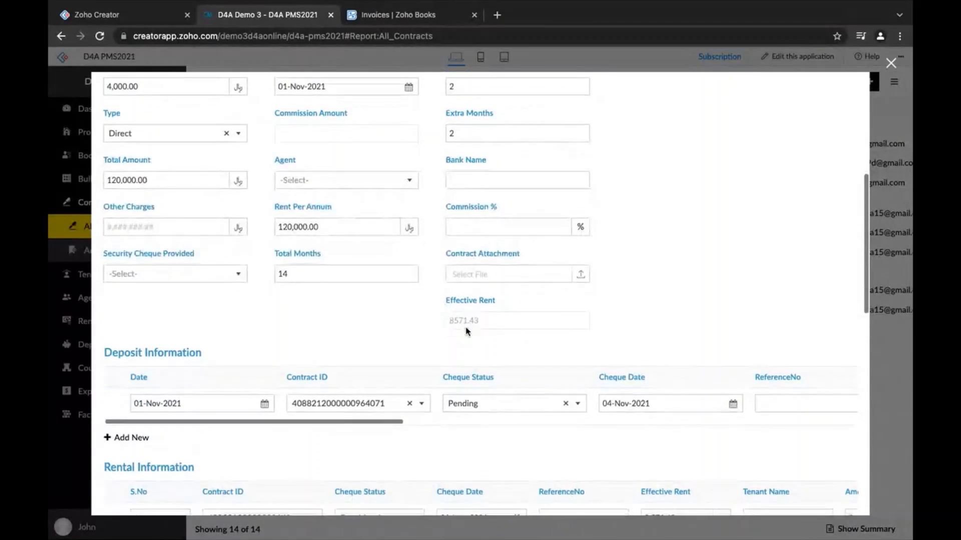
pyautogui.scroll(-4, 467, 331)
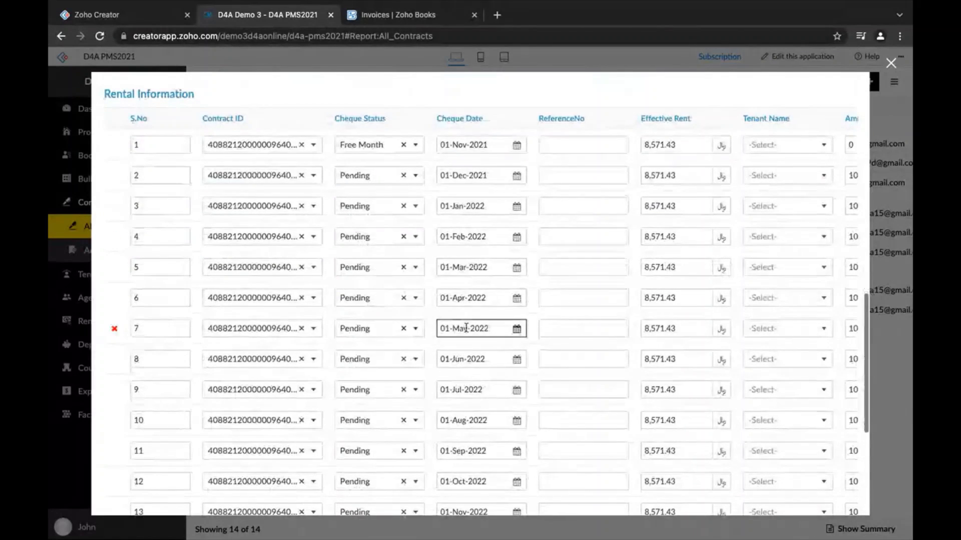
pyautogui.hscroll(3, 586, 340)
pyautogui.click(526, 145)
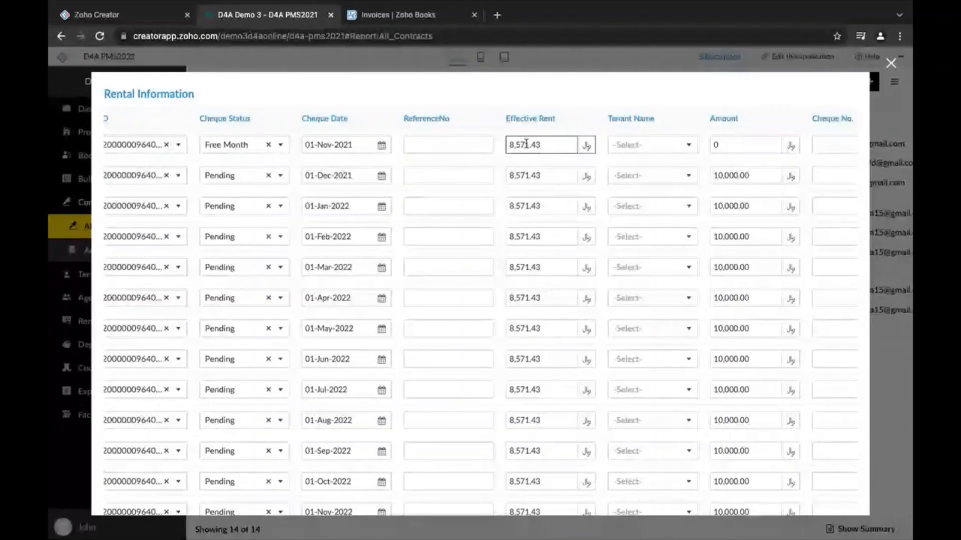
pyautogui.hscroll(-3, 489, 224)
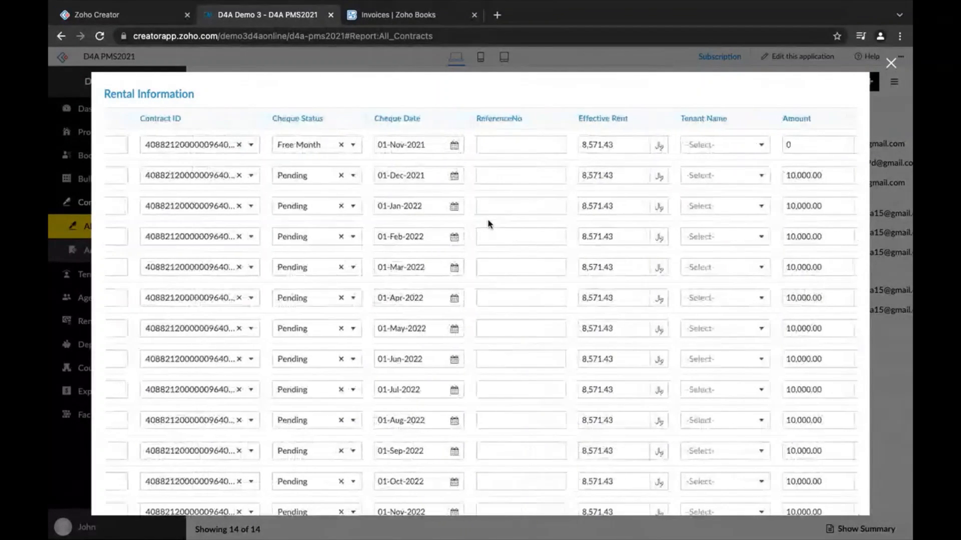
pyautogui.hscroll(3, 489, 223)
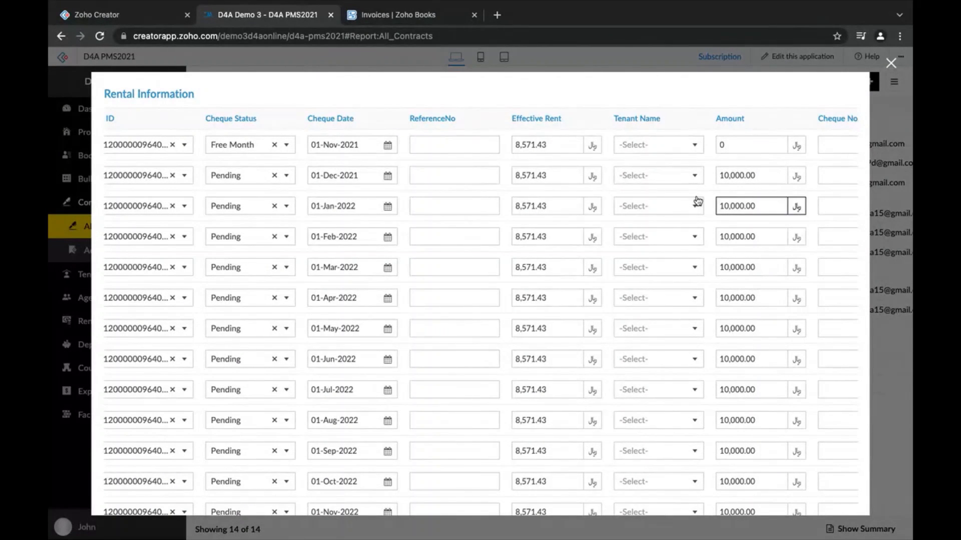
pyautogui.scroll(-5, 568, 295)
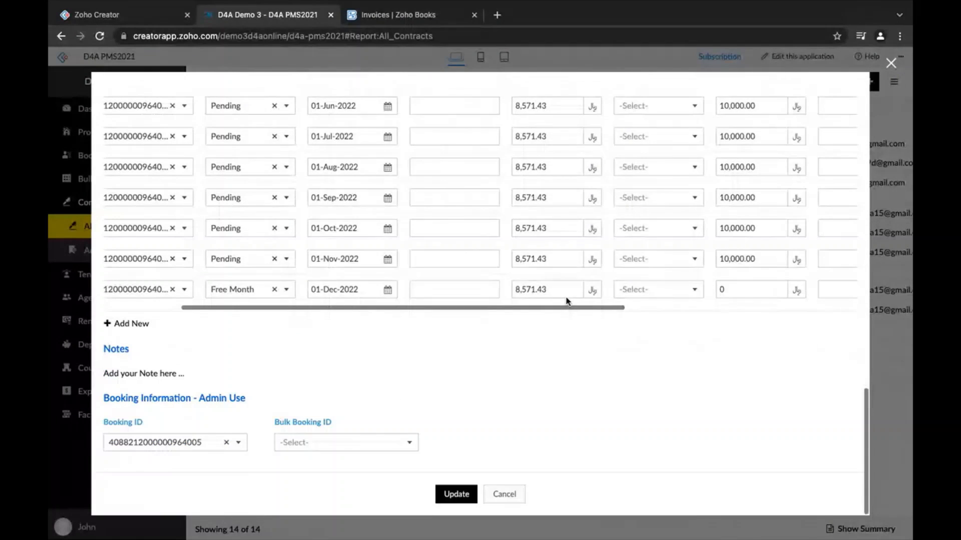
pyautogui.scroll(7, 567, 300)
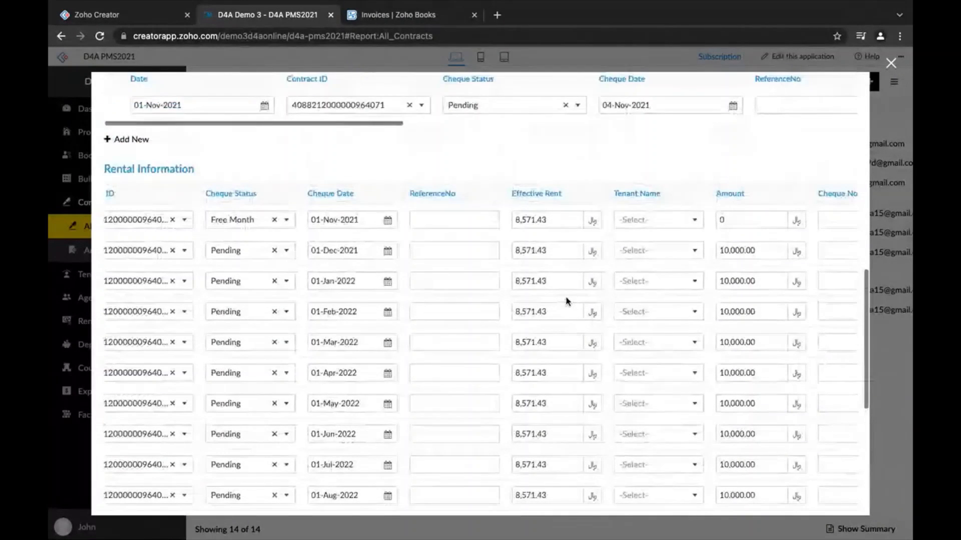
pyautogui.scroll(-1, 565, 298)
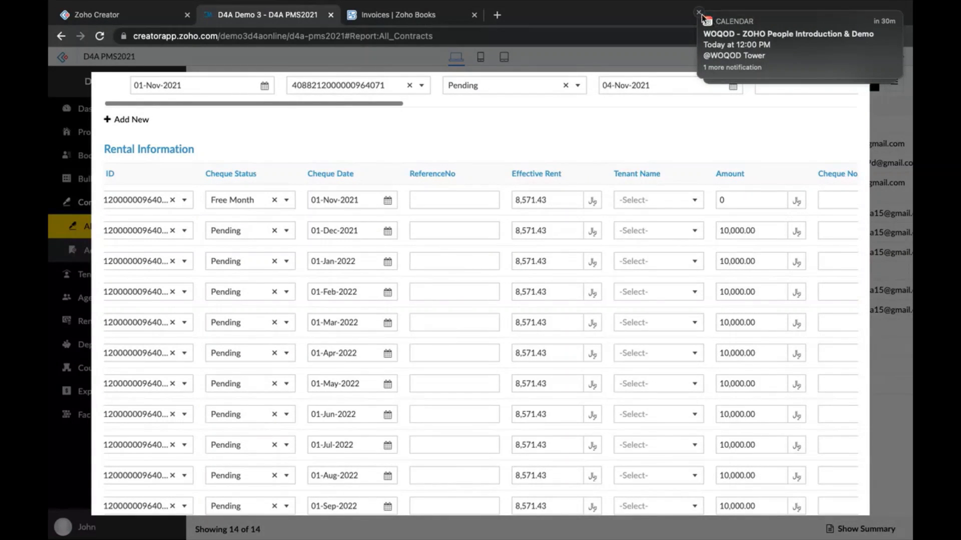
pyautogui.click(700, 13)
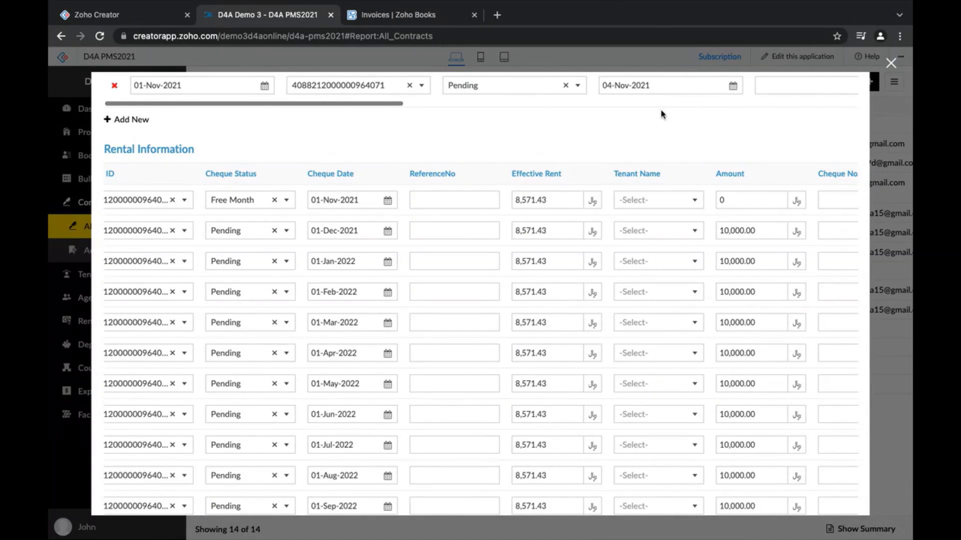
pyautogui.click(893, 66)
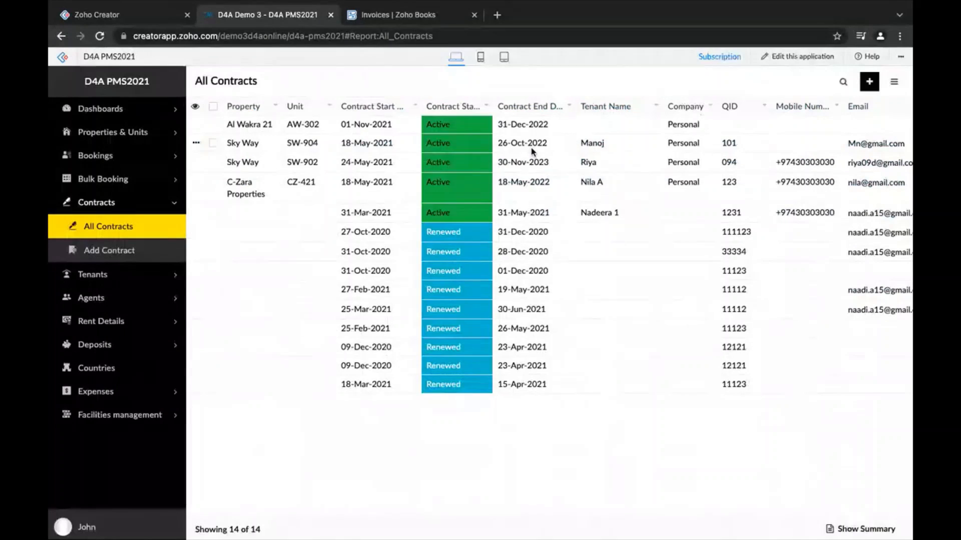
# Check the webinar window briefly, return to D4A PMS2021 and open the Service Requests form of Facilities management
pyautogui.hotkey('ctrl', 'Left')
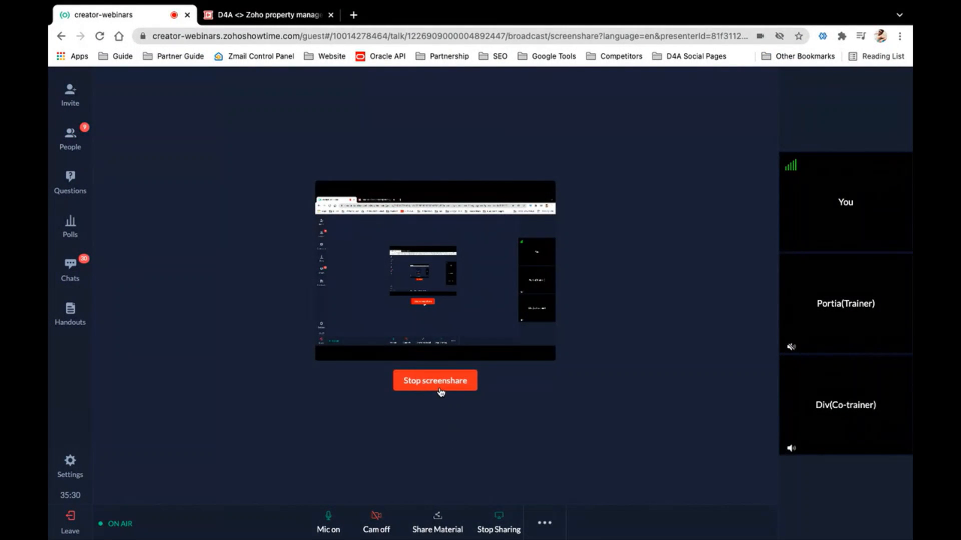
pyautogui.hotkey('ctrl', 'Right')
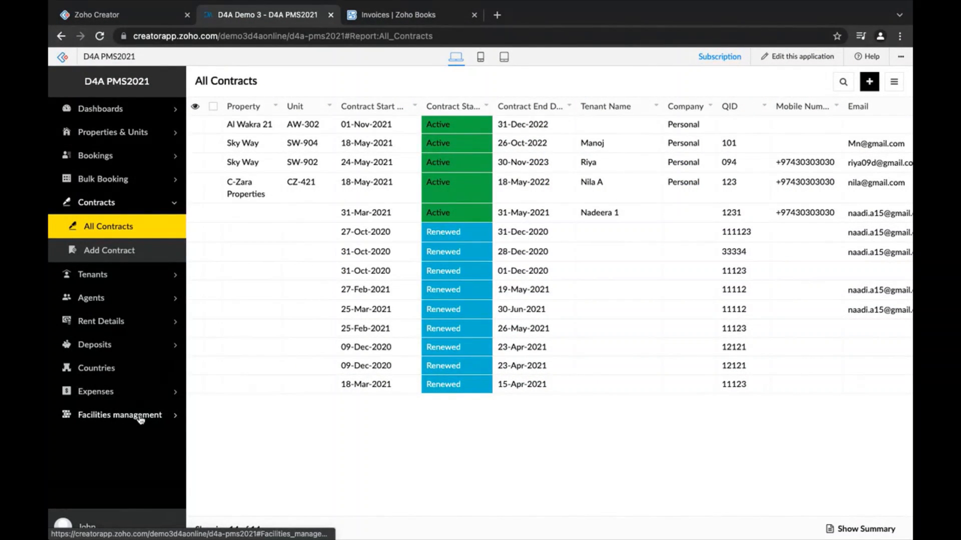
pyautogui.click(141, 419)
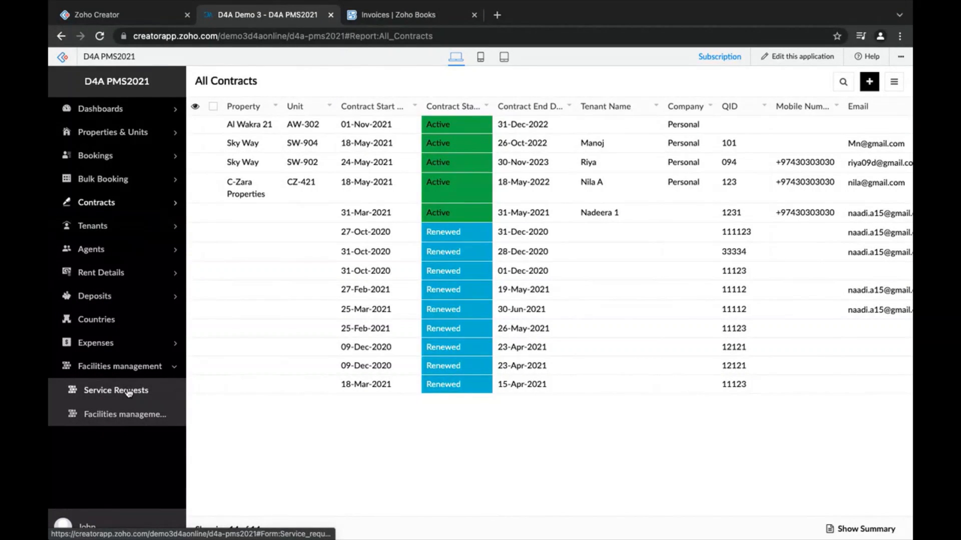
pyautogui.click(129, 394)
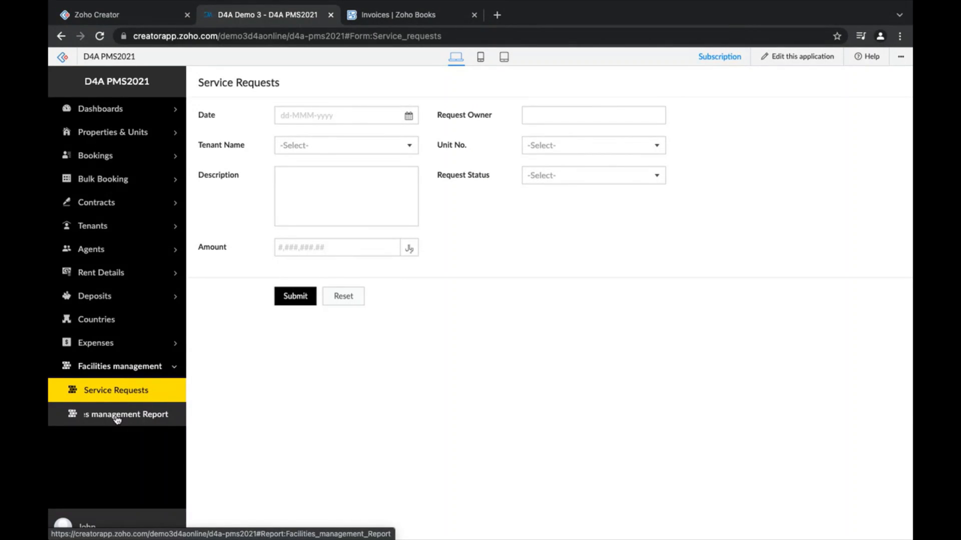
# Open the Add Unit form and examine its unit description fields, including Water and Electricity
pyautogui.click(133, 133)
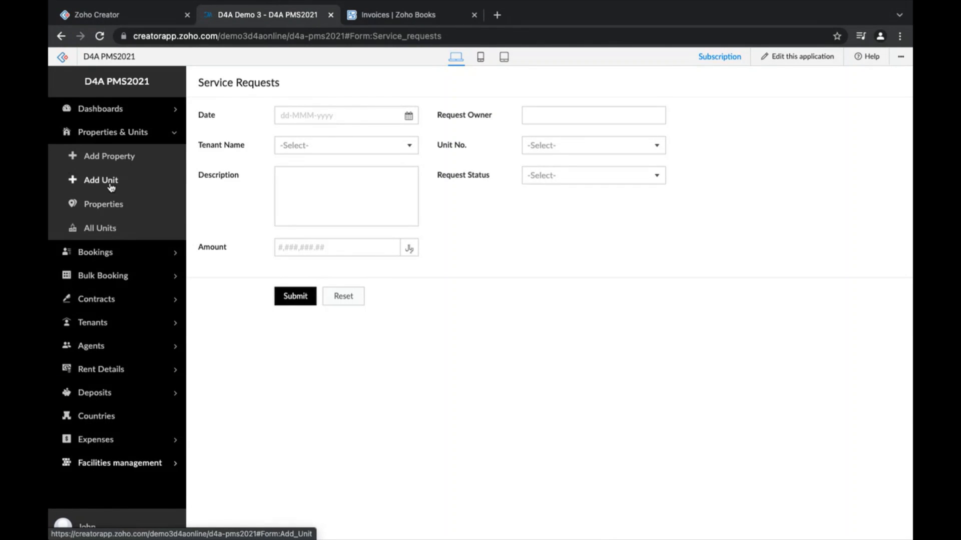
pyautogui.click(111, 185)
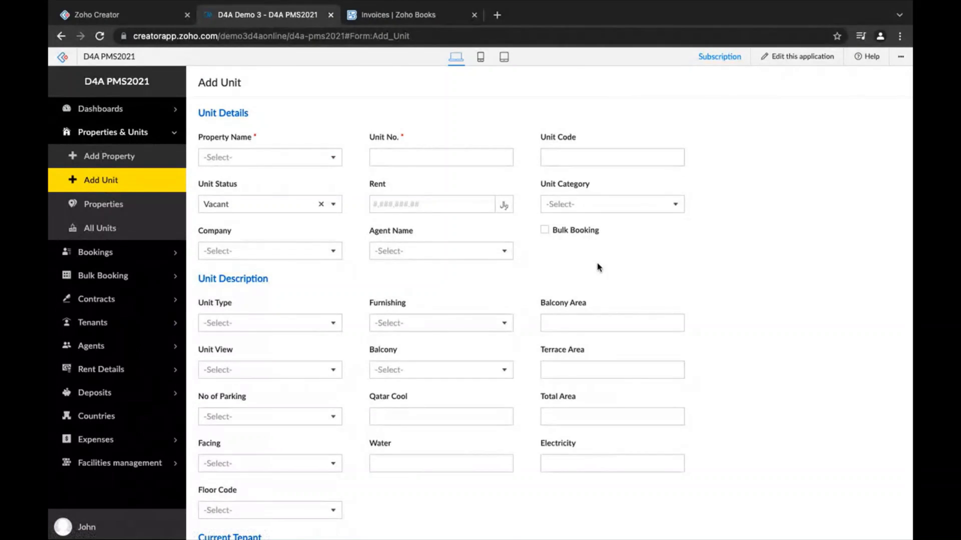
pyautogui.scroll(-4, 598, 267)
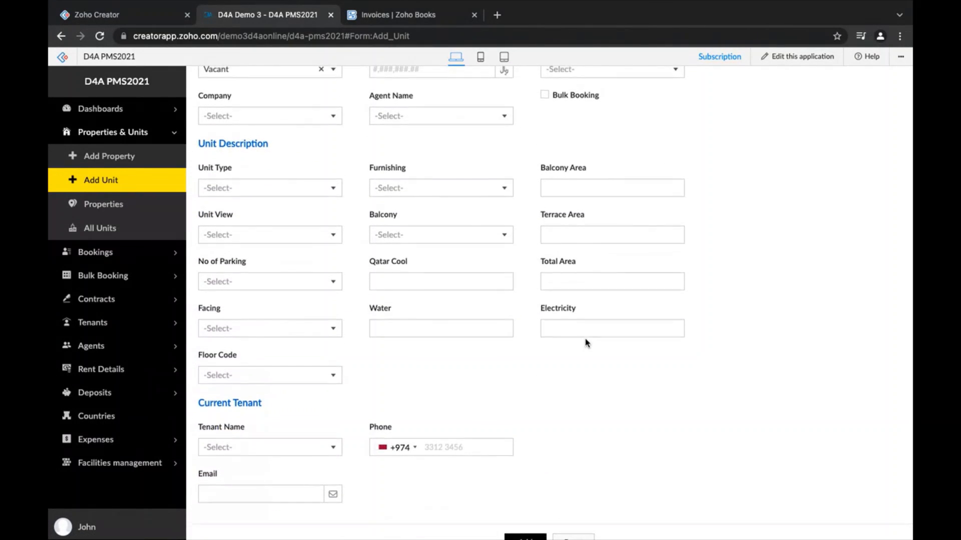
pyautogui.scroll(1, 586, 339)
pyautogui.click(564, 347)
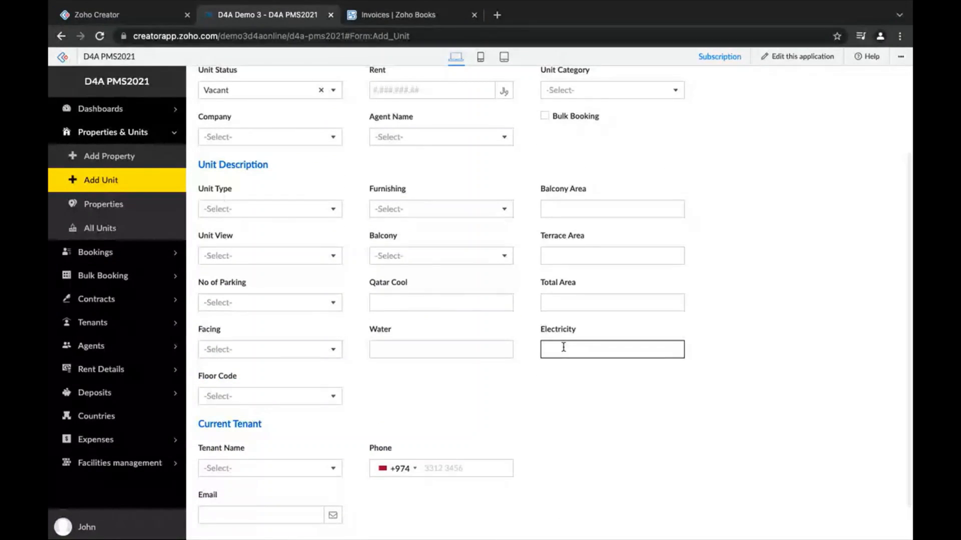
pyautogui.click(519, 372)
pyautogui.click(404, 347)
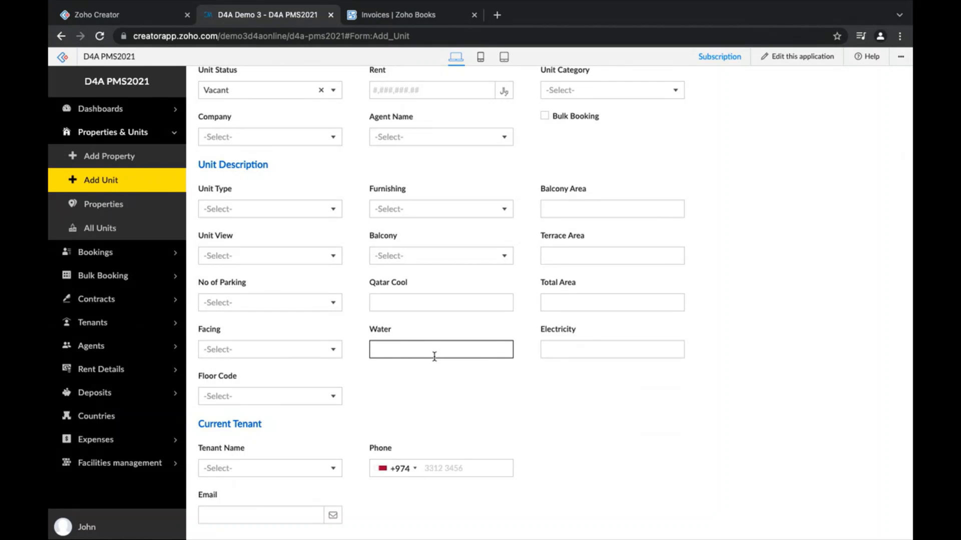
pyautogui.scroll(1, 435, 359)
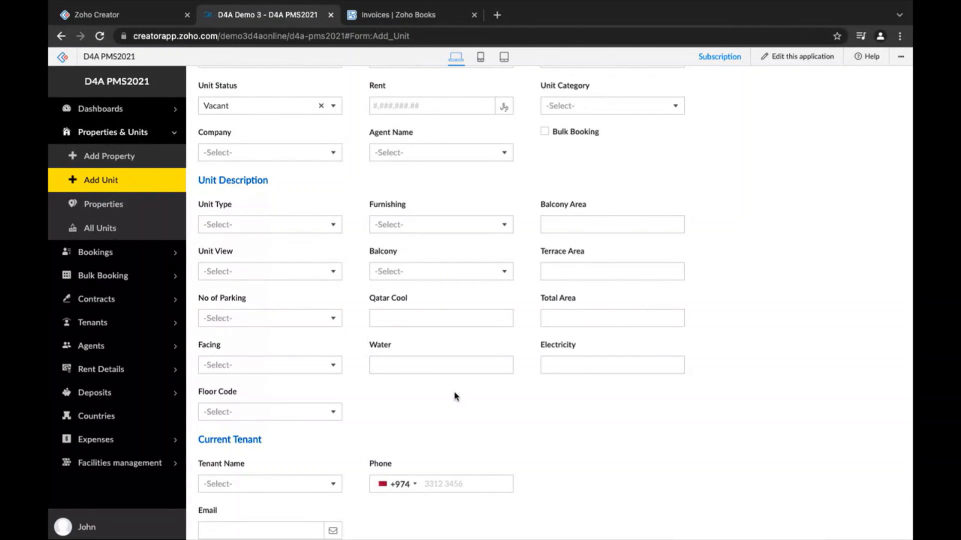